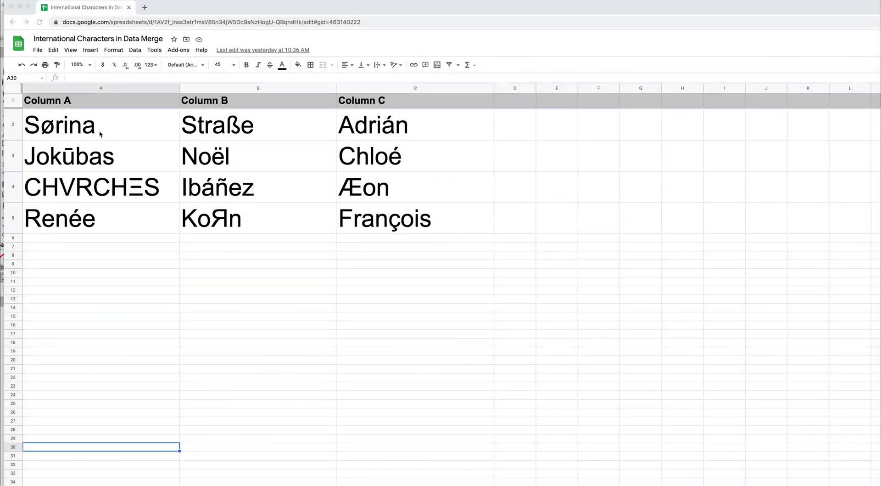
Step: Inspect the accented names Noël, Æon and Chloé in cells B3, C4 and C3
{"action": "left_click", "coordinate": [238, 168]}
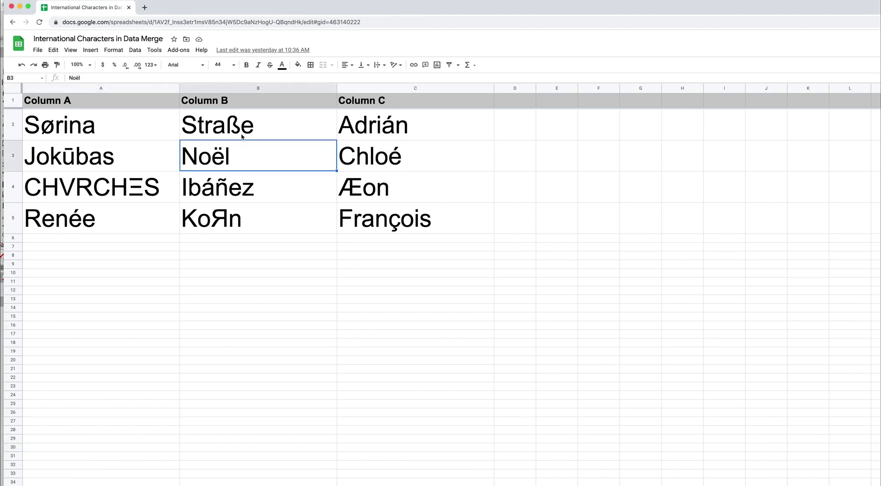
{"action": "left_click", "coordinate": [377, 188]}
{"action": "double_click", "coordinate": [375, 187]}
{"action": "left_click", "coordinate": [351, 188]}
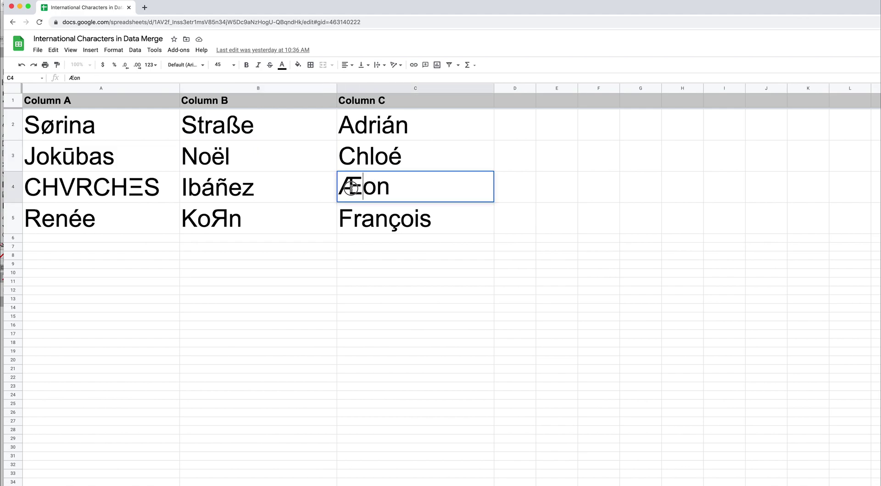
{"action": "left_click", "coordinate": [389, 161]}
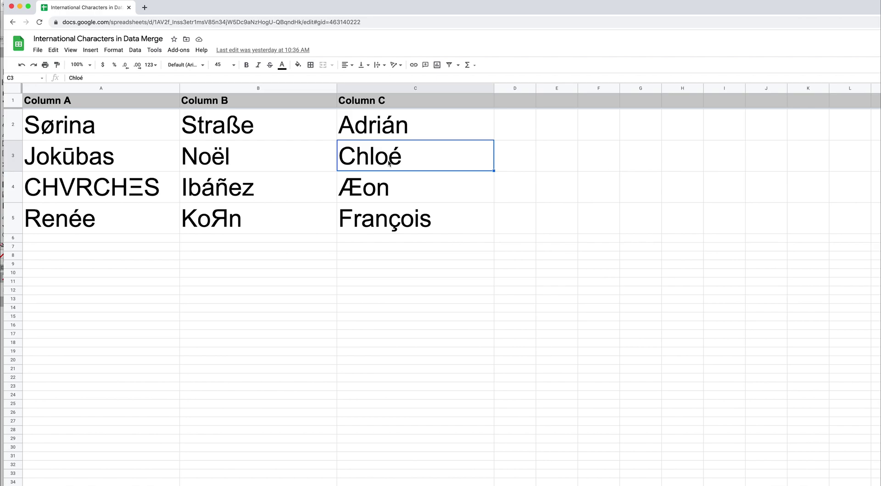
Step: Review the File > Download export formats without exporting, then return to InDesign
{"action": "left_click", "coordinate": [40, 51]}
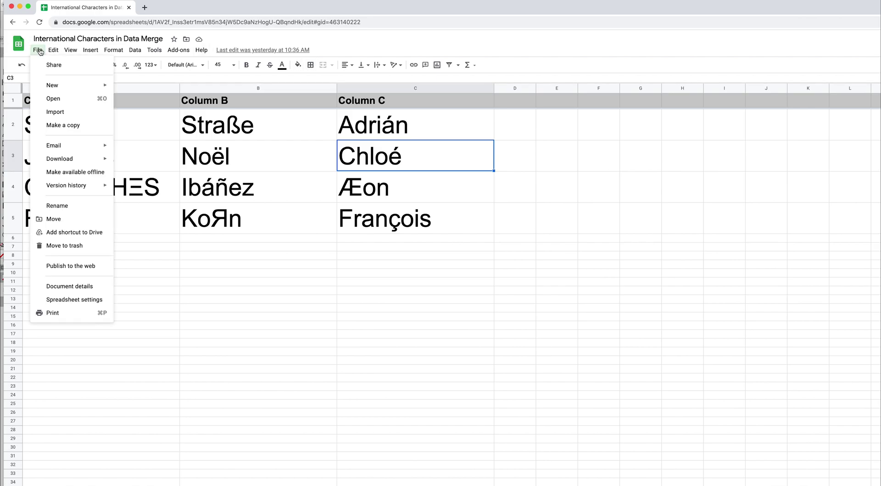
{"action": "mouse_move", "coordinate": [73, 158]}
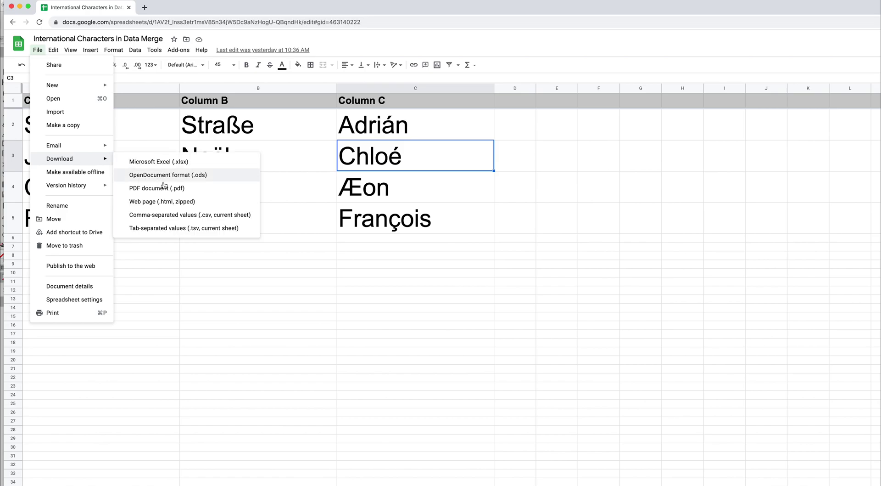
{"action": "left_click", "coordinate": [320, 145]}
{"action": "key", "text": "super+Tab"}
{"action": "key", "text": "super+Tab"}
{"action": "key", "text": "super+Tab"}
{"action": "key", "text": "super+Tab"}
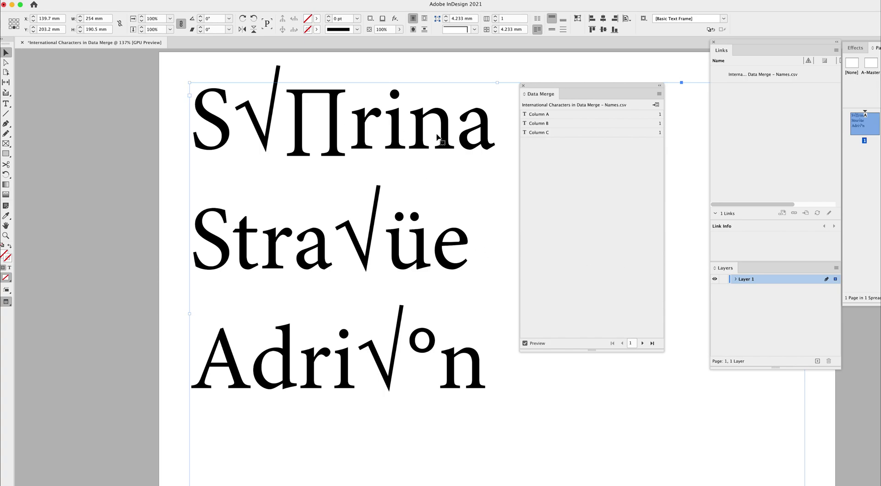
{"action": "double_click", "coordinate": [287, 127]}
{"action": "double_click", "coordinate": [286, 127]}
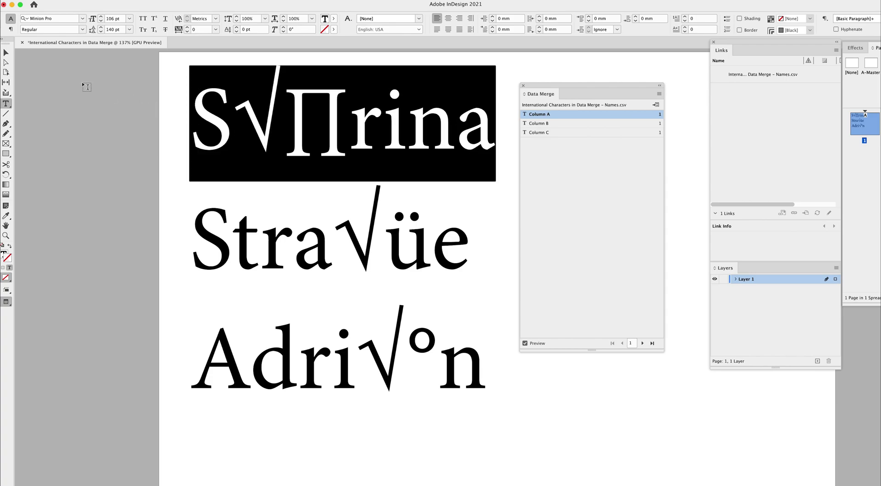
{"action": "left_click", "coordinate": [7, 52]}
{"action": "left_click", "coordinate": [64, 83]}
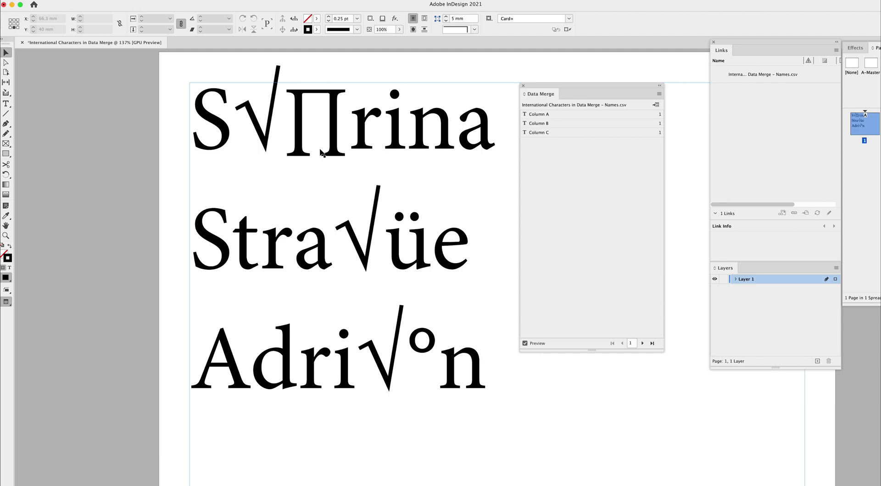
{"action": "key", "text": "super+Tab"}
{"action": "key", "text": "super+Tab"}
{"action": "key", "text": "super+Tab"}
{"action": "key", "text": "super+Tab"}
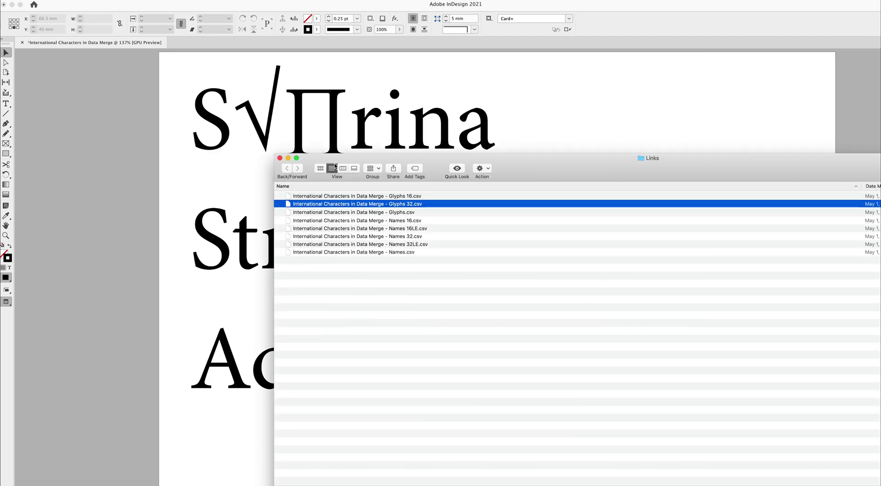
Step: Quick Look Names.csv in the Links folder, then open it with Numbers
{"action": "key", "text": "Down"}
{"action": "key", "text": "Down"}
{"action": "key", "text": "Down"}
{"action": "key", "text": "Down"}
{"action": "key", "text": "Down"}
{"action": "key", "text": "Down"}
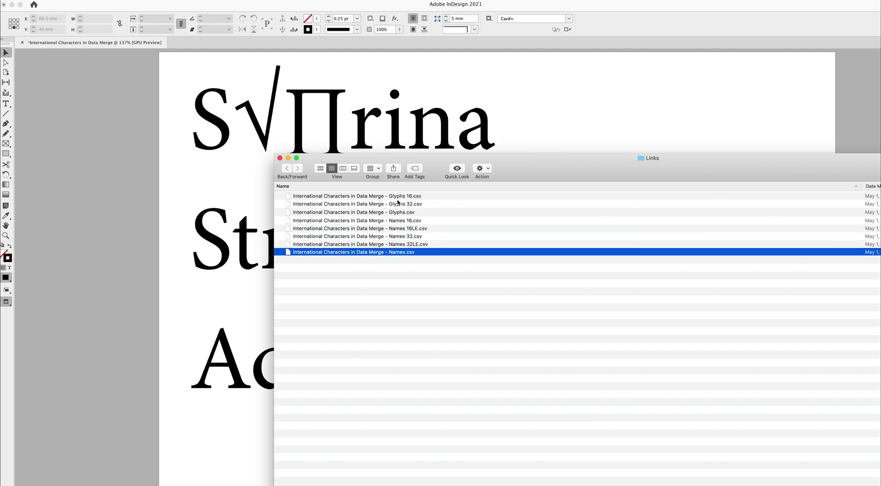
{"action": "key", "text": "space"}
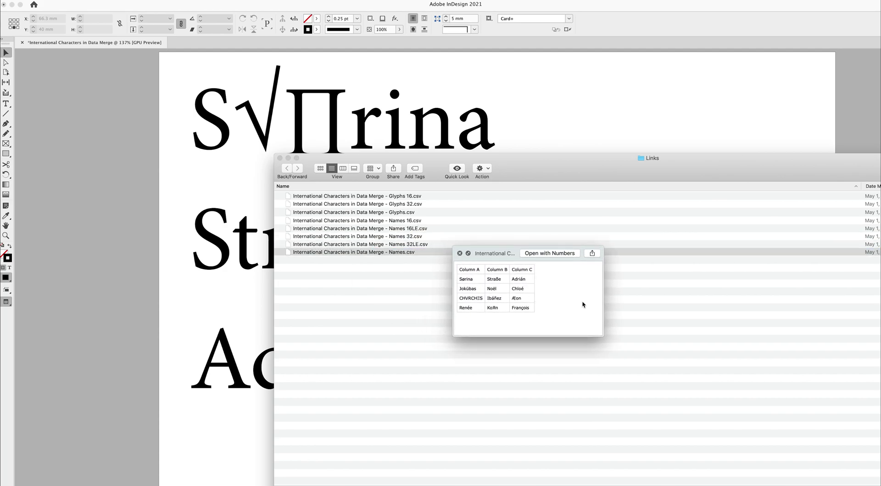
{"action": "key", "text": "space"}
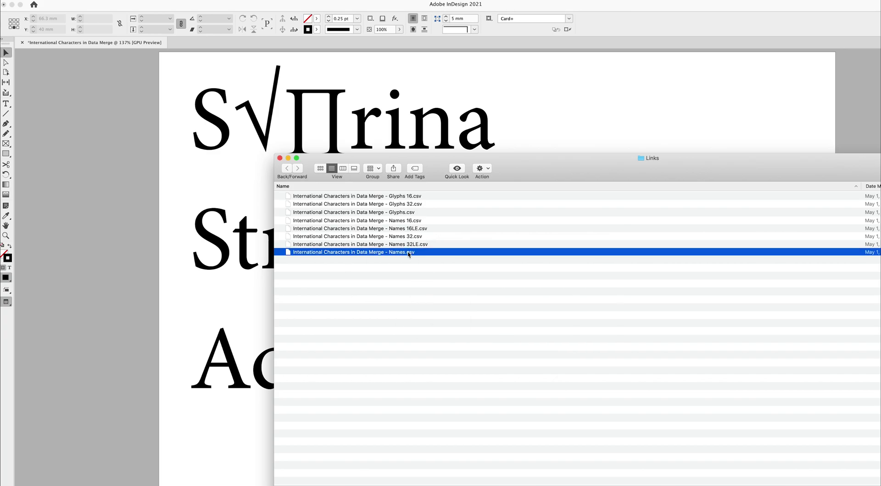
{"action": "right_click", "coordinate": [409, 254]}
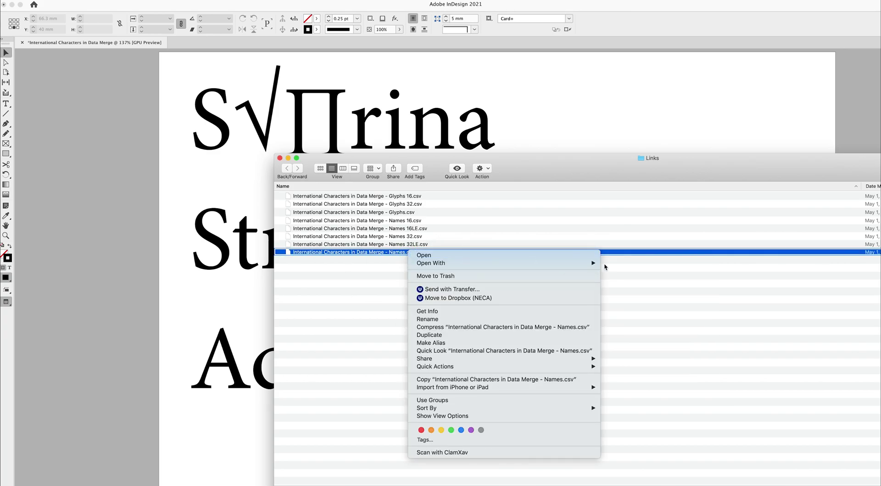
{"action": "mouse_move", "coordinate": [597, 263]}
{"action": "left_click", "coordinate": [624, 262]}
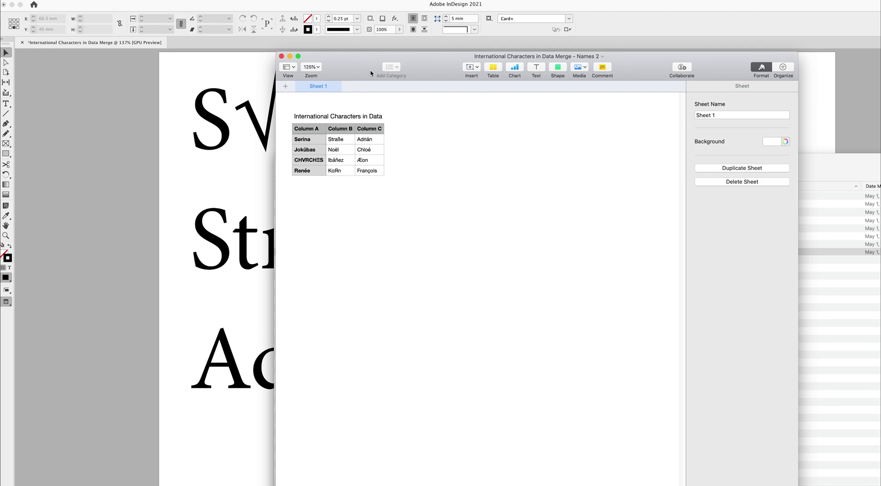
Step: Move the Numbers window aside and bring the InDesign merge document forward to compare names
{"action": "left_click_drag", "start_coordinate": [371, 72], "coordinate": [438, 72]}
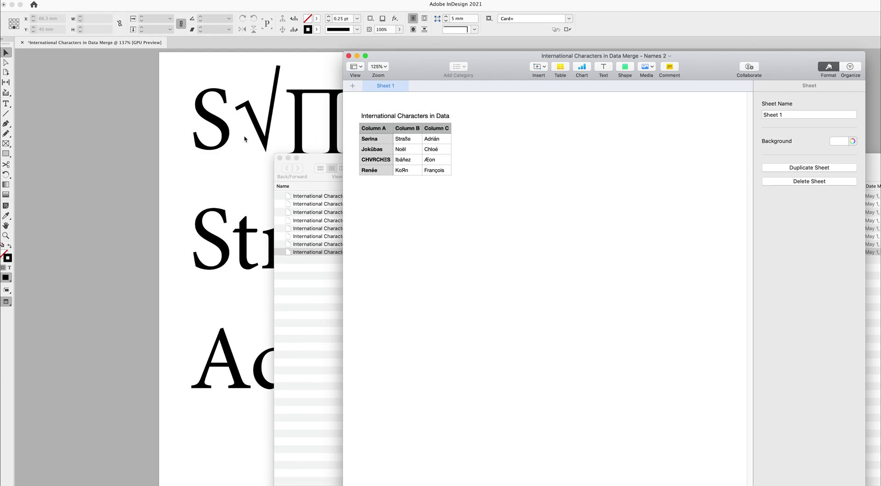
{"action": "left_click", "coordinate": [198, 177]}
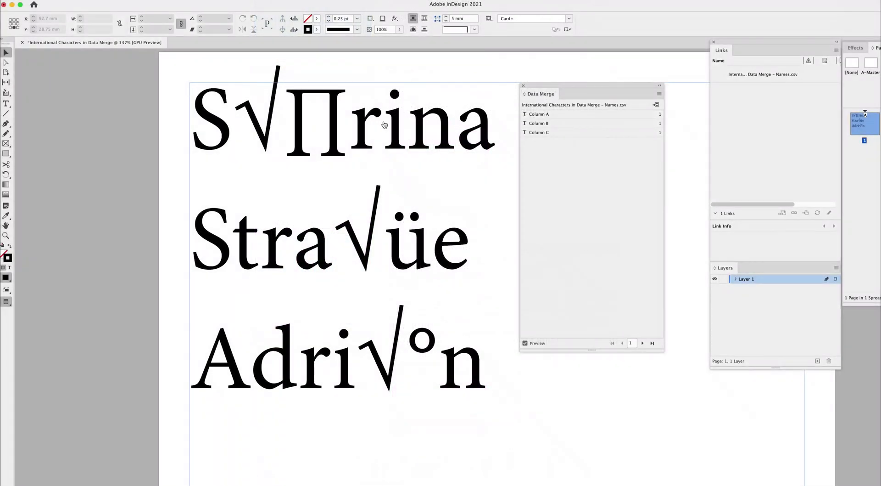
Step: Bring the Numbers copy Names 2 in front of Google Sheets and select its Æon cell
{"action": "key", "text": "super+Tab"}
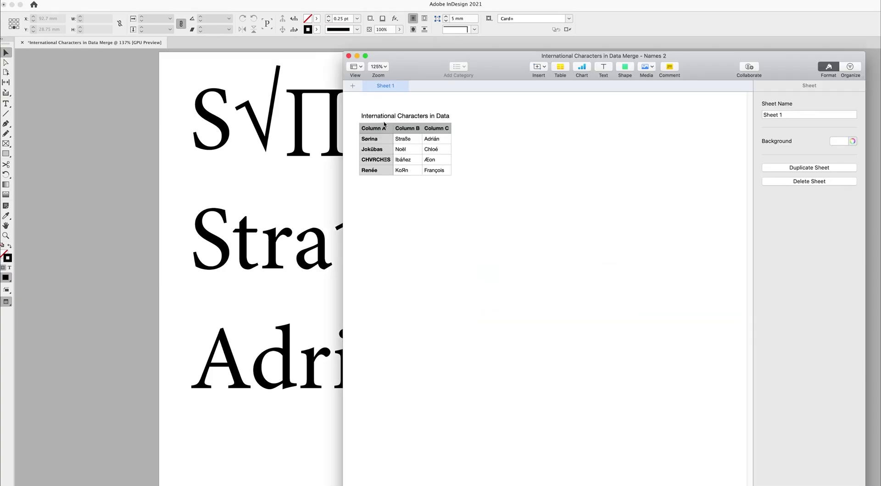
{"action": "key", "text": "super+Tab"}
{"action": "key", "text": "super+Tab"}
{"action": "key", "text": "super+Tab"}
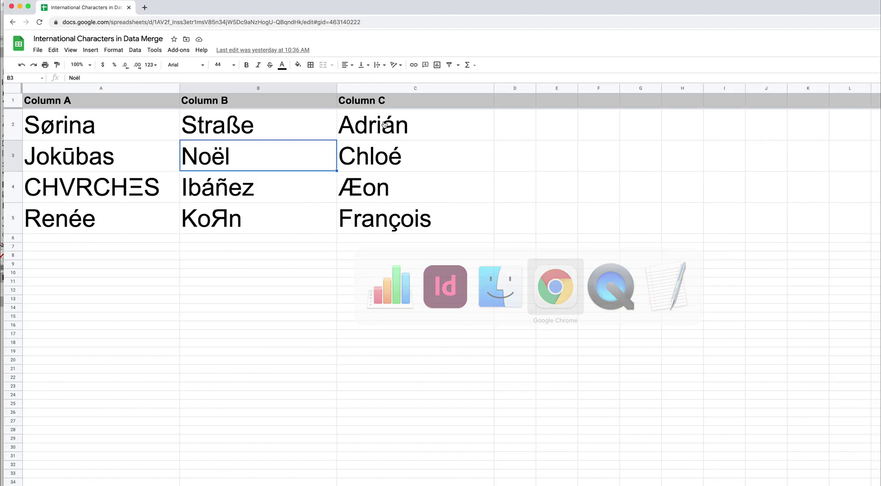
{"action": "key", "text": "super+Tab"}
{"action": "key", "text": "super+Tab"}
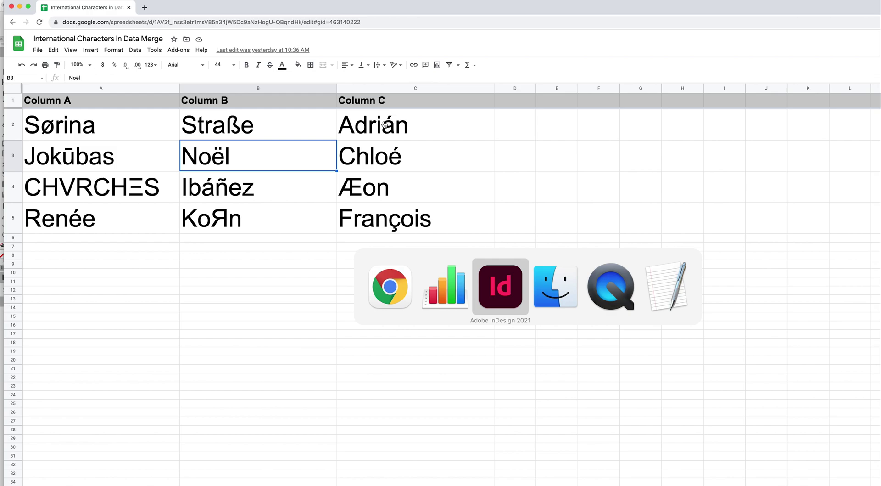
{"action": "key", "text": "super+Tab"}
{"action": "key", "text": "super+Tab"}
{"action": "key", "text": "super+Tab"}
{"action": "key", "text": "super+Tab"}
{"action": "key", "text": "super+Tab"}
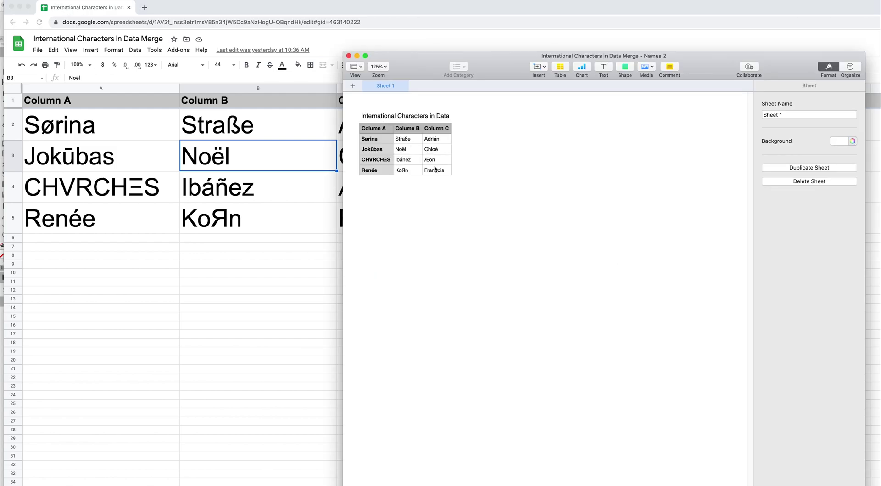
{"action": "left_click", "coordinate": [444, 163]}
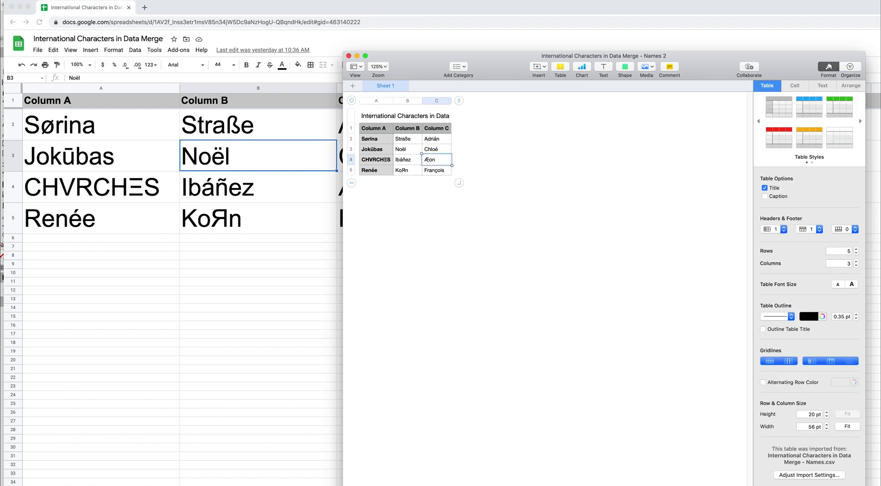
{"action": "left_click", "coordinate": [60, 0]}
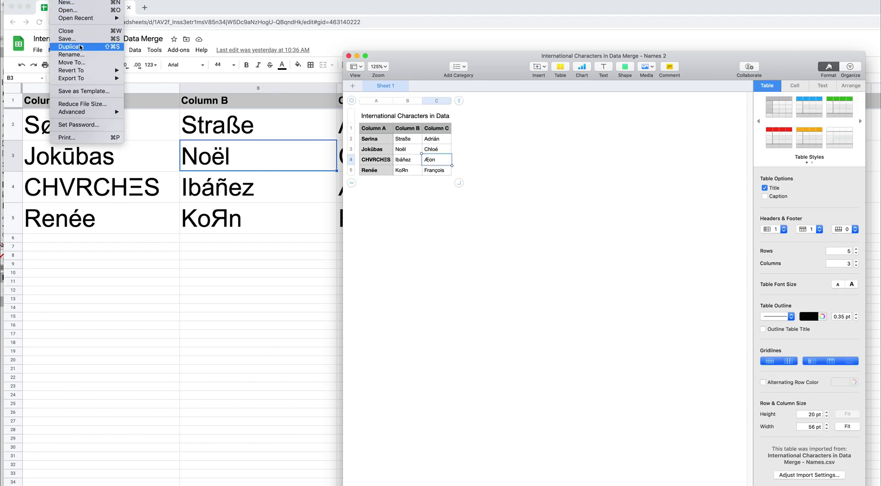
{"action": "mouse_move", "coordinate": [90, 71]}
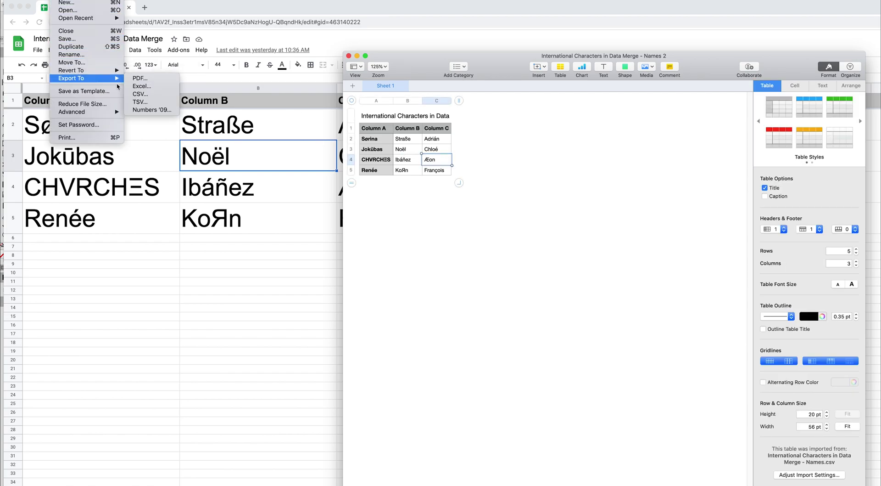
{"action": "left_click", "coordinate": [161, 94]}
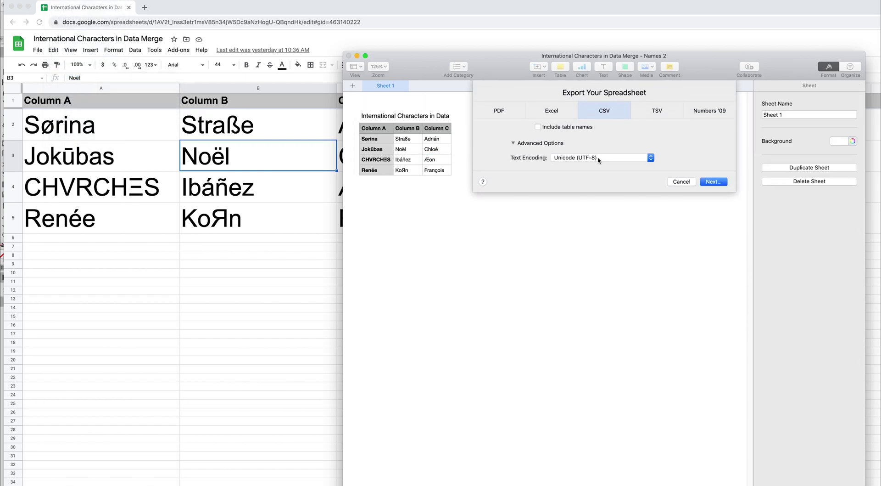
{"action": "left_click", "coordinate": [630, 158]}
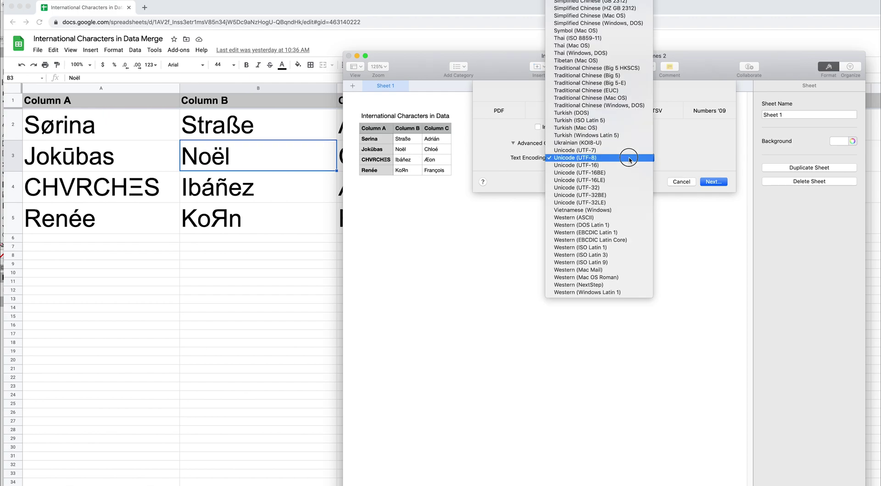
{"action": "left_click", "coordinate": [627, 183]}
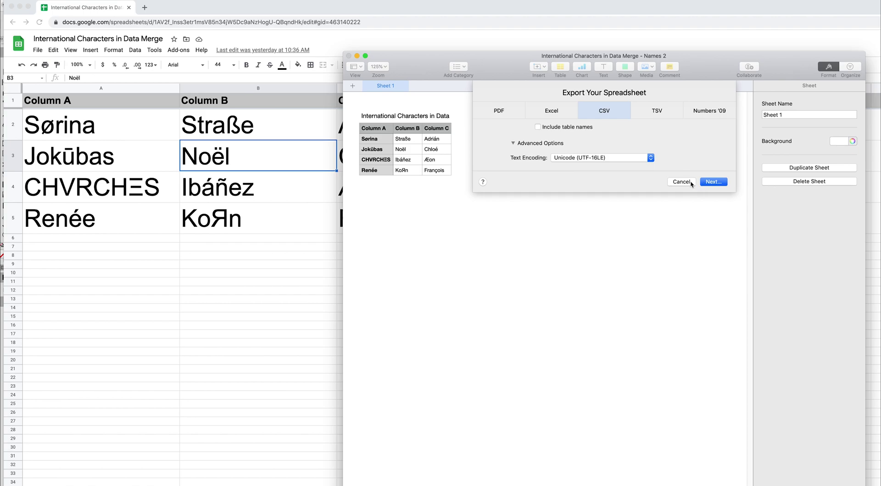
{"action": "left_click", "coordinate": [691, 183]}
{"action": "key", "text": "super+Tab"}
{"action": "key", "text": "super+Tab"}
{"action": "key", "text": "super+Tab"}
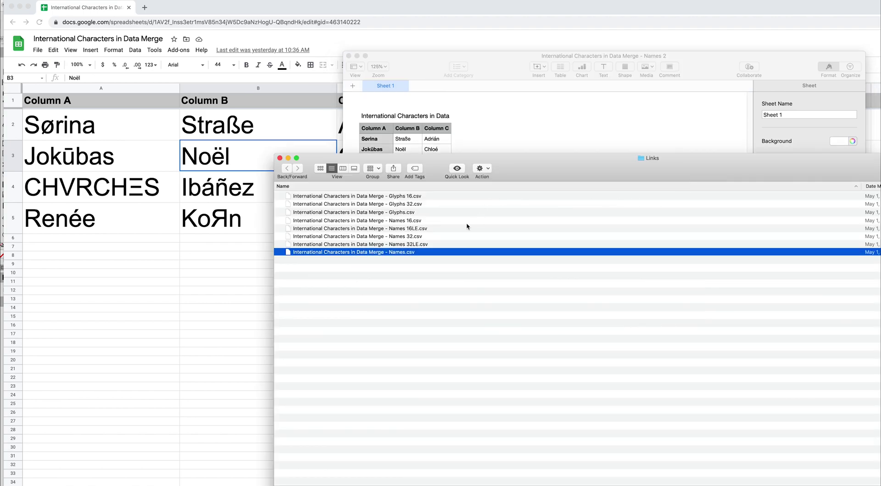
Step: Select Names 16LE.csv among the Names 16, 16LE and 32LE CSVs, then return to InDesign
{"action": "left_click", "coordinate": [407, 204]}
{"action": "key", "text": "Down"}
{"action": "key", "text": "Down"}
{"action": "key", "text": "Down"}
{"action": "key", "text": "Down"}
{"action": "key", "text": "Up"}
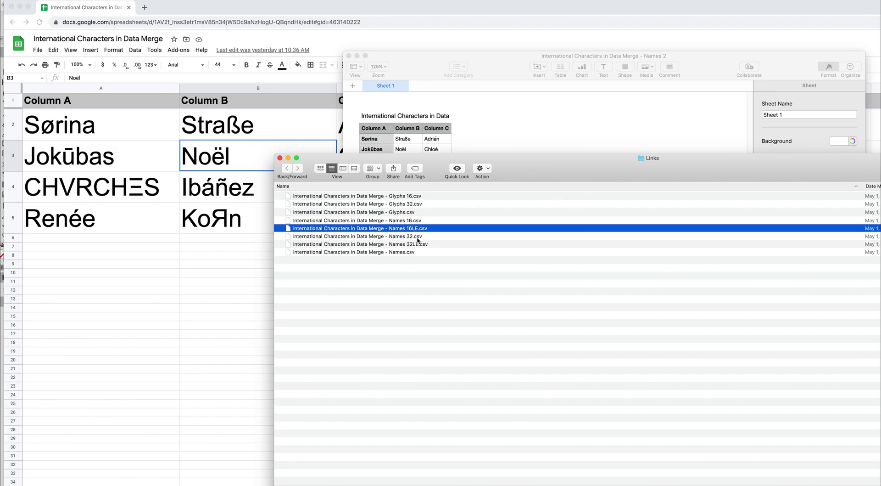
{"action": "key", "text": "Down"}
{"action": "key", "text": "Down"}
{"action": "key", "text": "Up"}
{"action": "key", "text": "Up"}
{"action": "key", "text": "Up"}
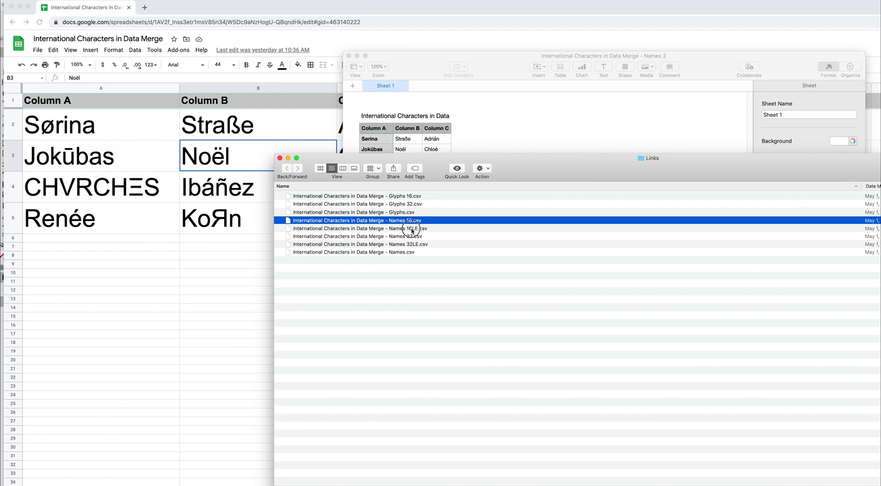
{"action": "key", "text": "Down"}
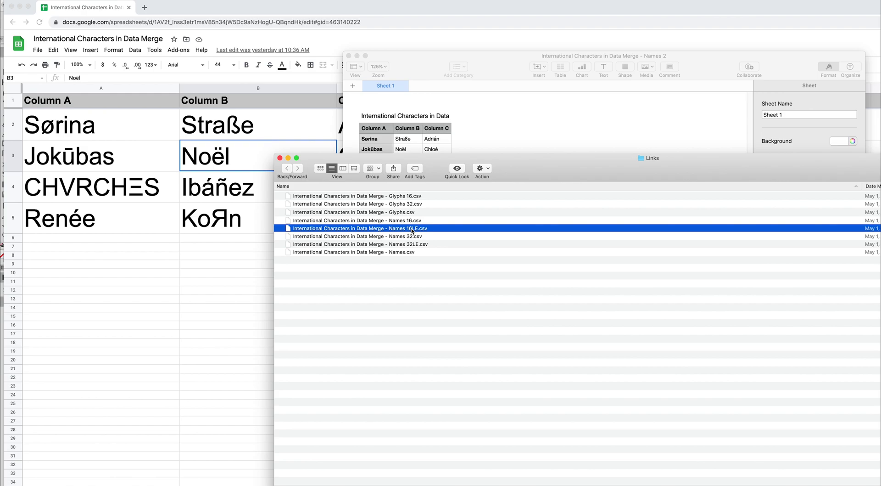
{"action": "key", "text": "super+Tab"}
{"action": "key", "text": "super+Tab"}
{"action": "key", "text": "super+Tab"}
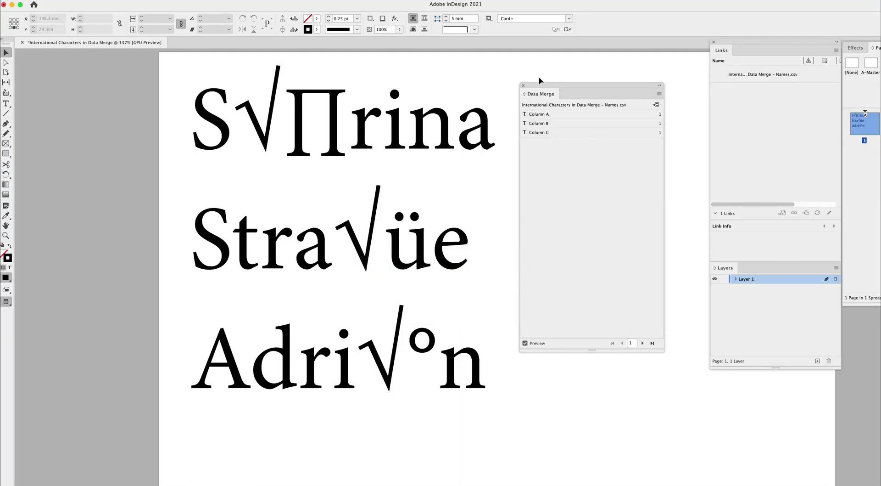
Step: Replace the merge data source Names.csv with Names 16LE.csv, accepting the change warning
{"action": "left_click", "coordinate": [659, 94]}
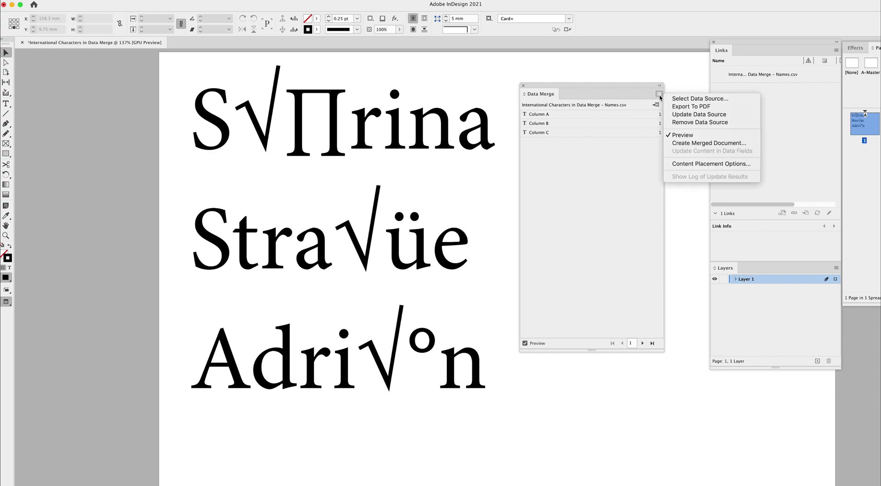
{"action": "left_click", "coordinate": [684, 99]}
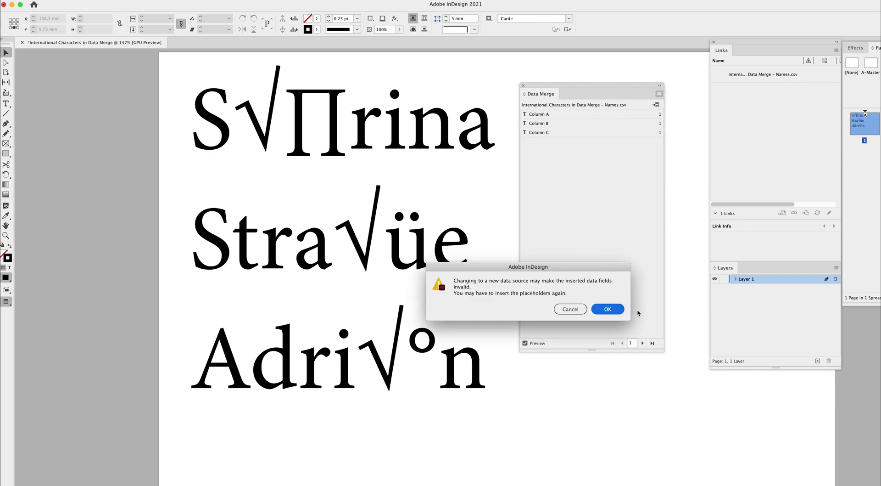
{"action": "left_click", "coordinate": [610, 310]}
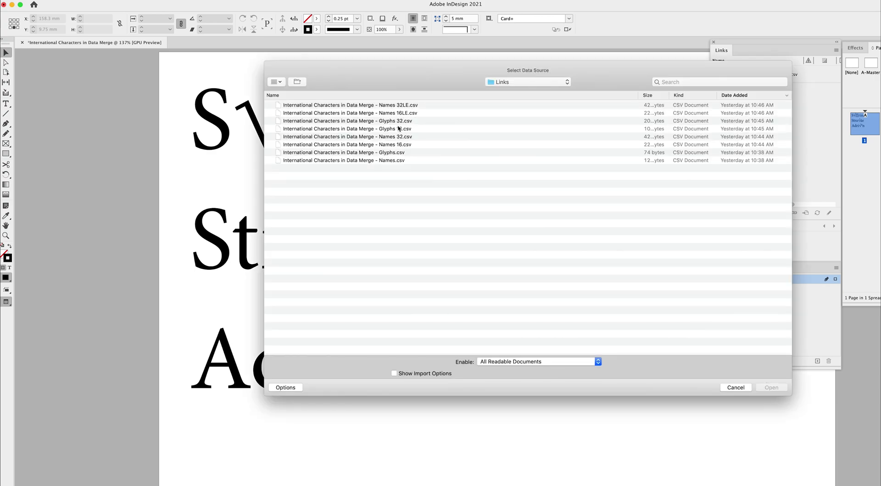
{"action": "left_click", "coordinate": [408, 145]}
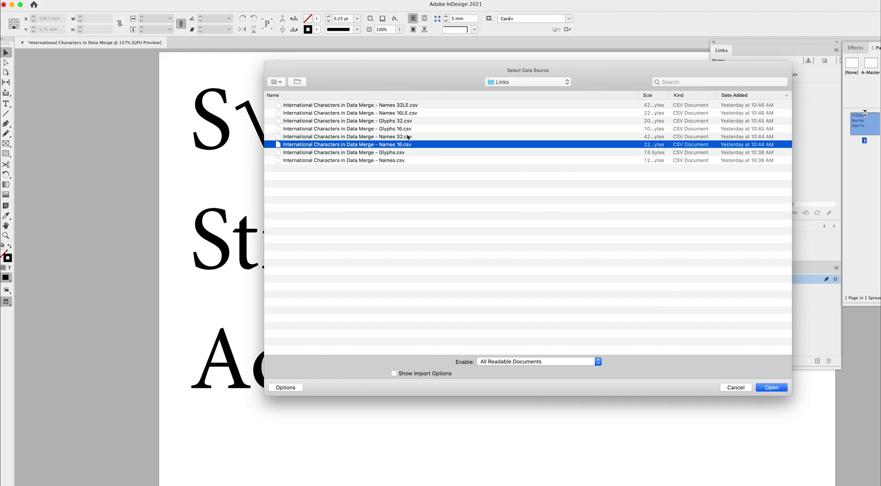
{"action": "left_click", "coordinate": [406, 113]}
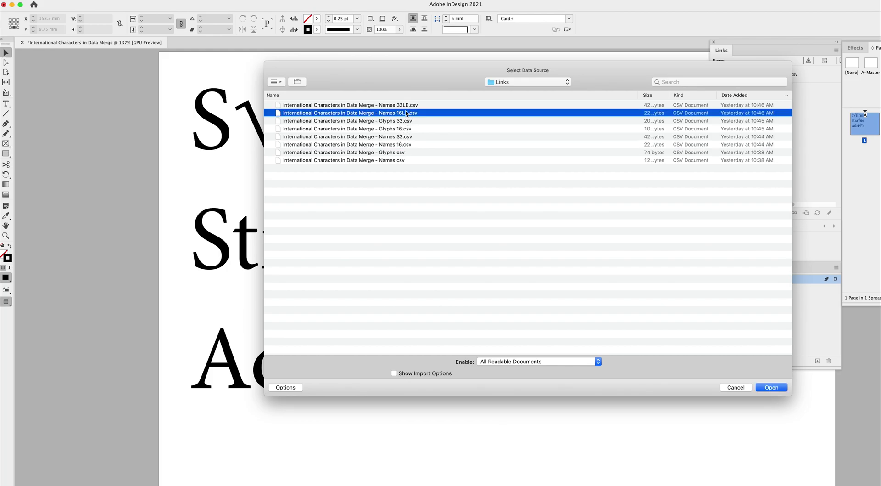
{"action": "left_click", "coordinate": [772, 388]}
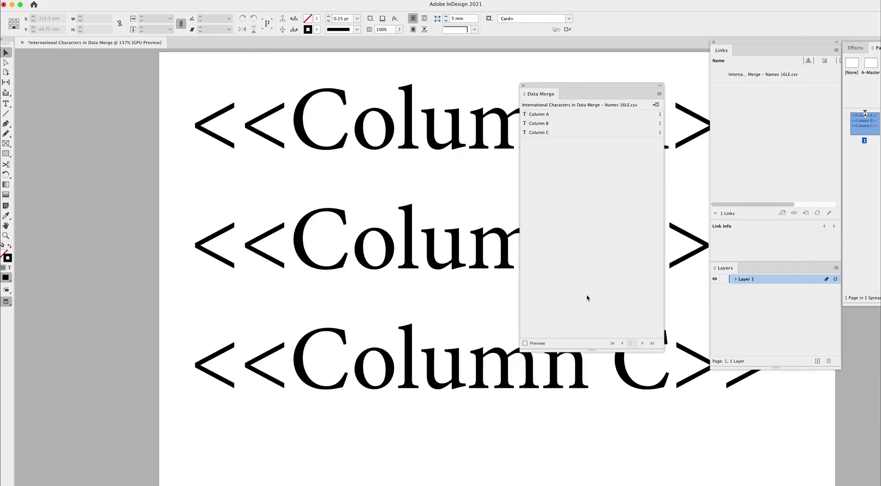
Step: Turn on merge Preview and step to record 4, showing Renée, KoЯn and François correctly
{"action": "left_click", "coordinate": [526, 343]}
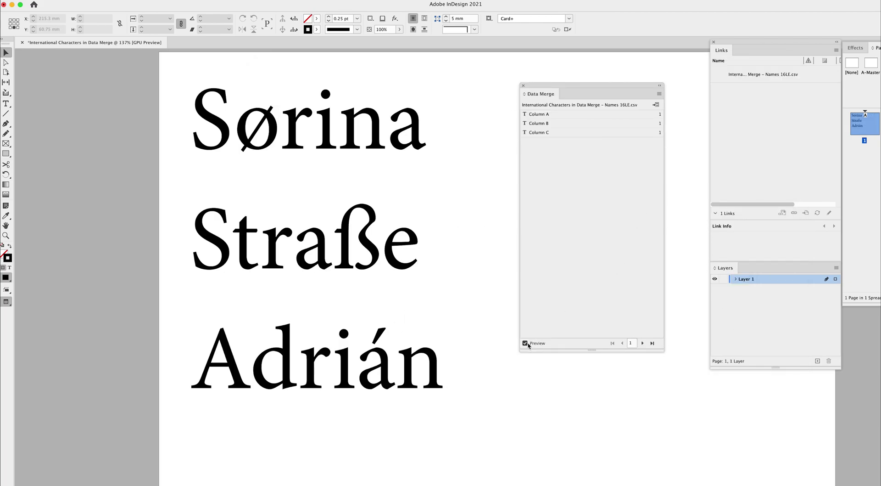
{"action": "left_click", "coordinate": [642, 343]}
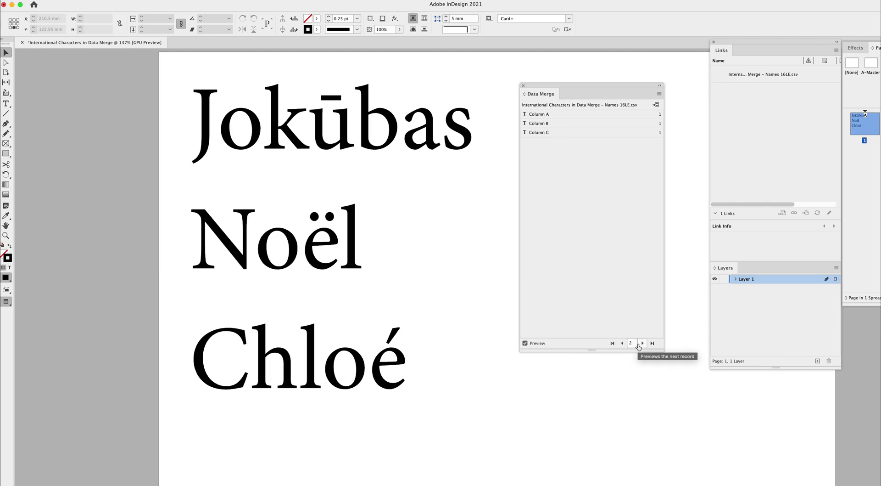
{"action": "left_click", "coordinate": [642, 343]}
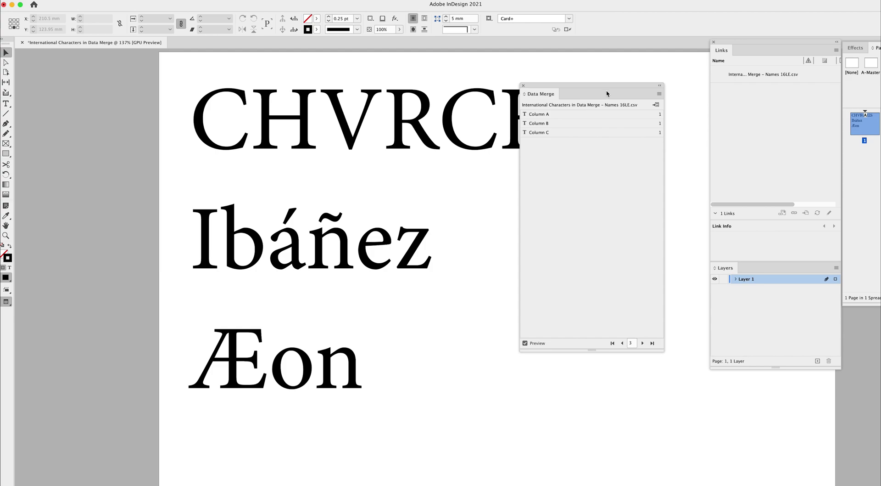
{"action": "left_click_drag", "start_coordinate": [607, 85], "coordinate": [784, 90]}
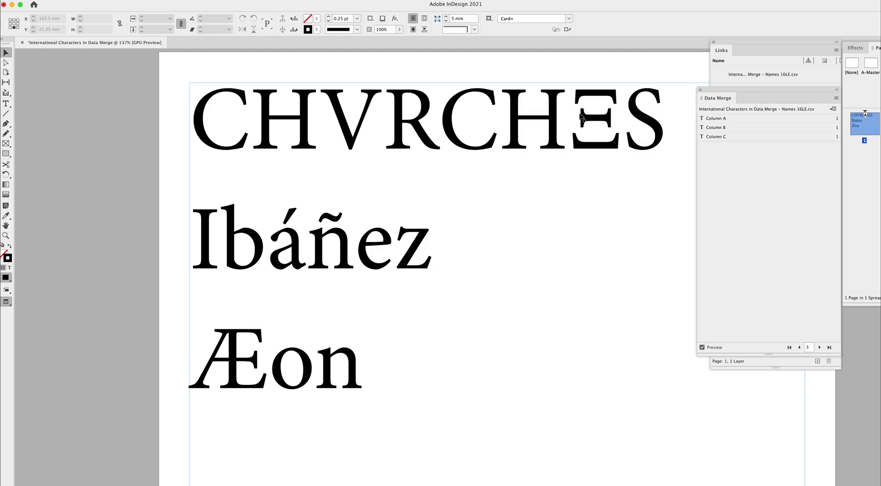
{"action": "left_click", "coordinate": [819, 348]}
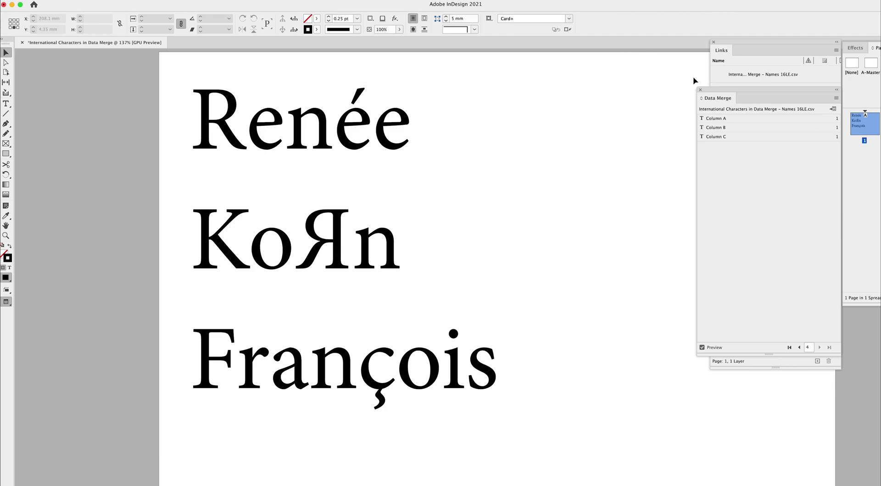
{"action": "left_click_drag", "start_coordinate": [753, 92], "coordinate": [612, 78]}
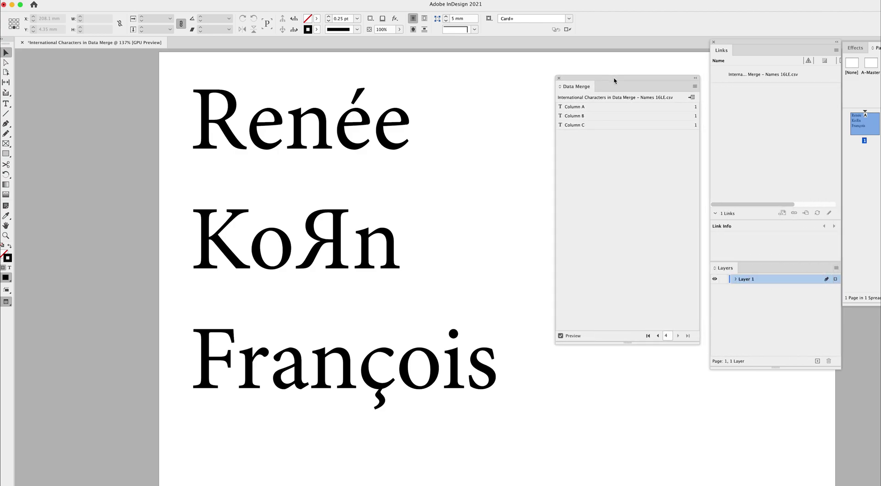
Step: Switch to Chrome, open the glyphs sheet and select cell A2
{"action": "key", "text": "super+Tab"}
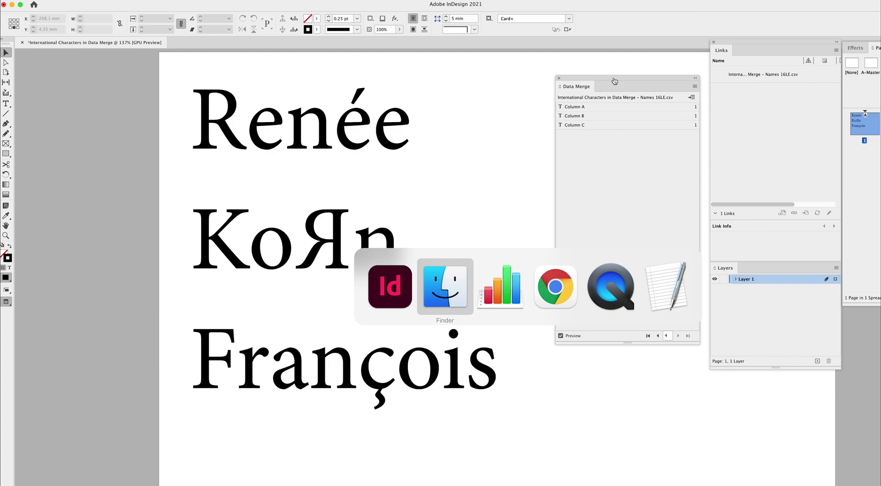
{"action": "key", "text": "super+Tab"}
{"action": "key", "text": "super+Tab"}
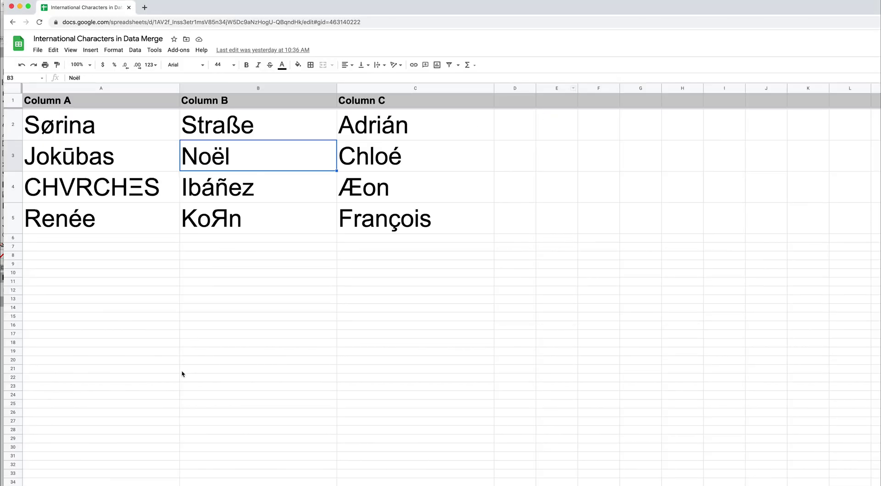
{"action": "key", "text": "alt+Down"}
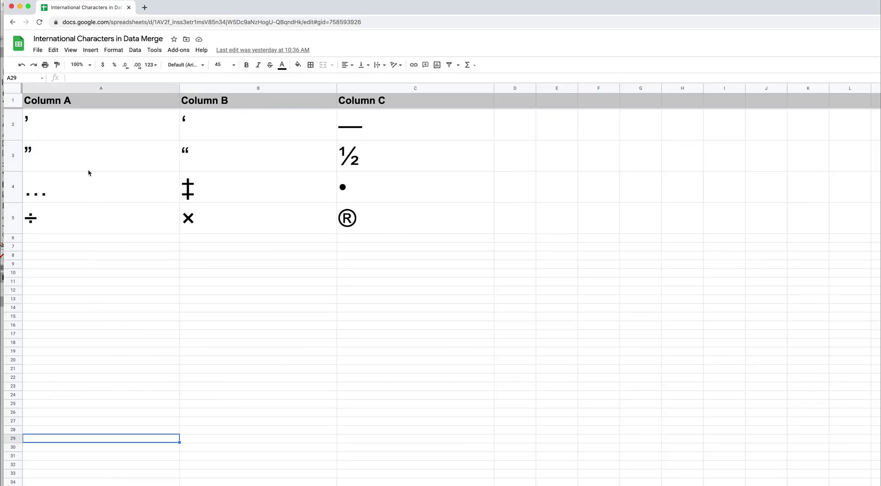
{"action": "left_click", "coordinate": [87, 137]}
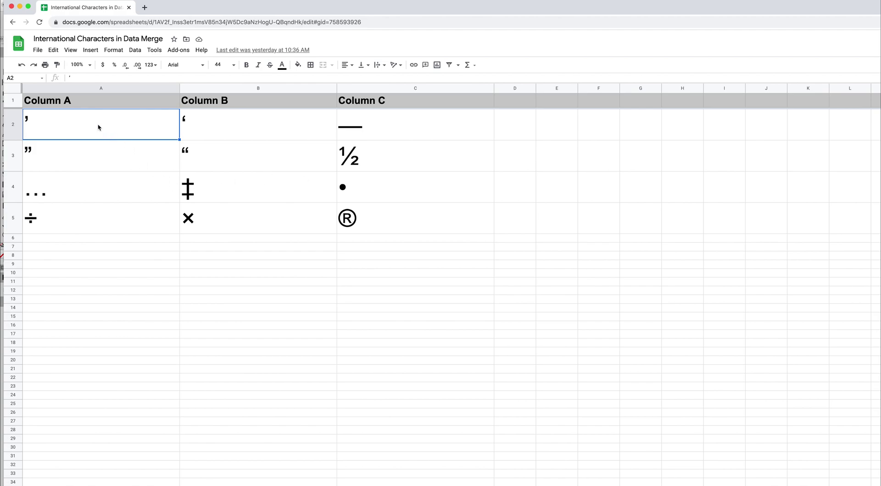
Step: Inspect the quote characters in A2 and B3, the ellipsis in A4 and the dash in C2
{"action": "double_click", "coordinate": [84, 117]}
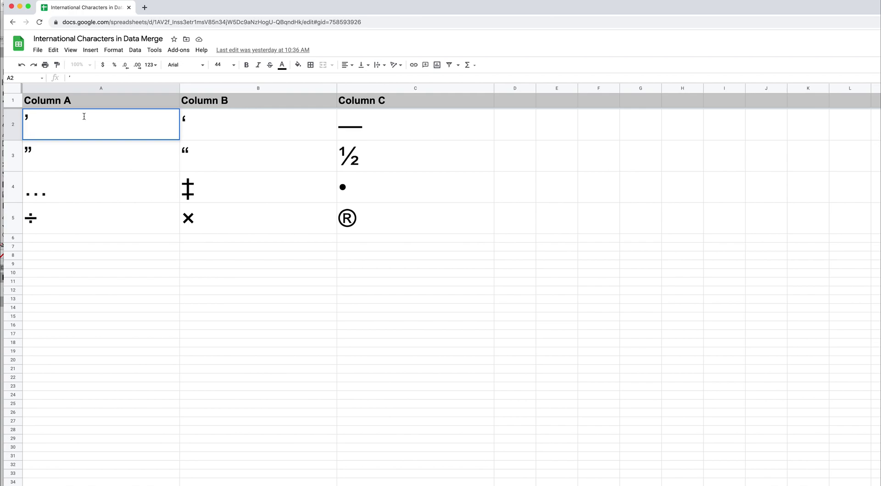
{"action": "key", "text": "super+a"}
{"action": "double_click", "coordinate": [193, 153]}
{"action": "double_click", "coordinate": [137, 189]}
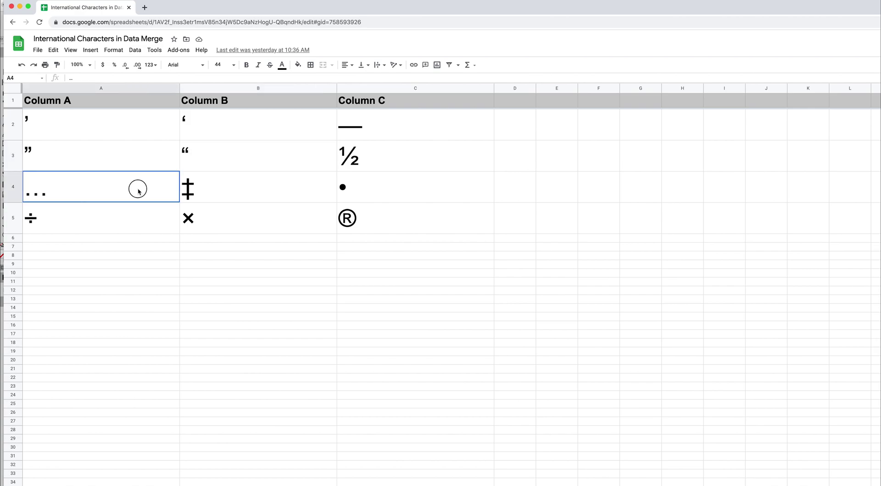
{"action": "key", "text": "Home"}
{"action": "key", "text": "super+a"}
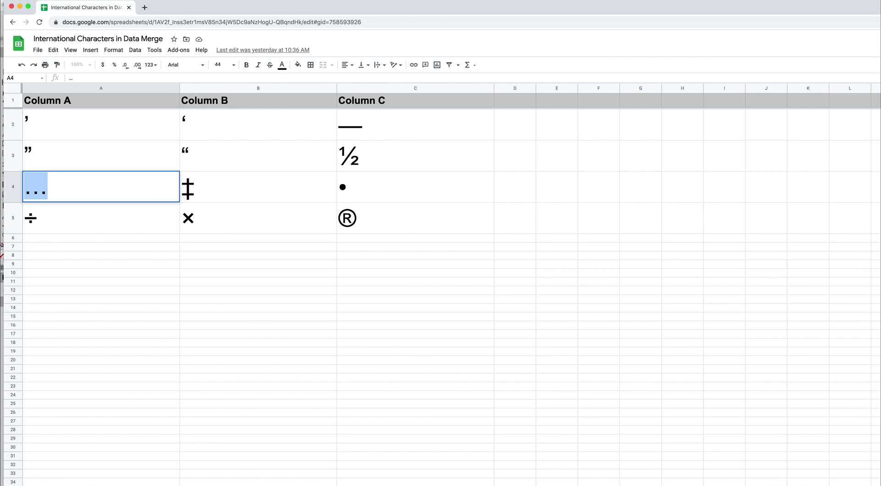
{"action": "double_click", "coordinate": [502, 128]}
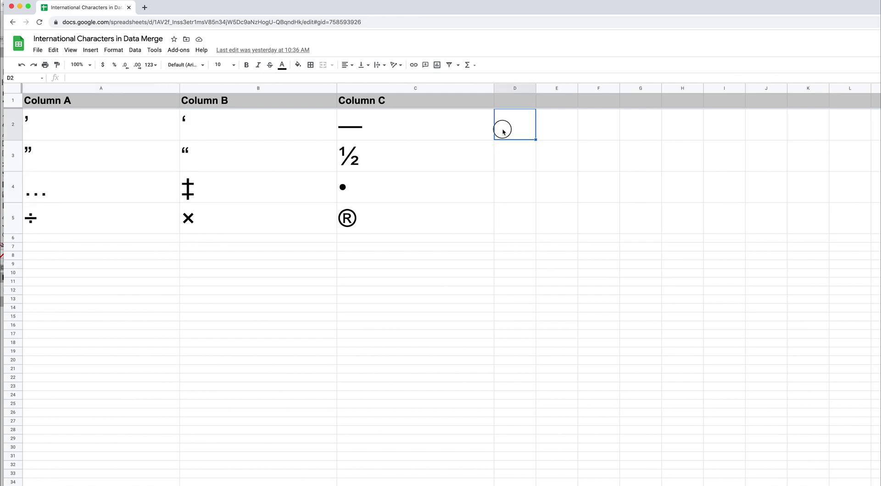
{"action": "left_click", "coordinate": [349, 132]}
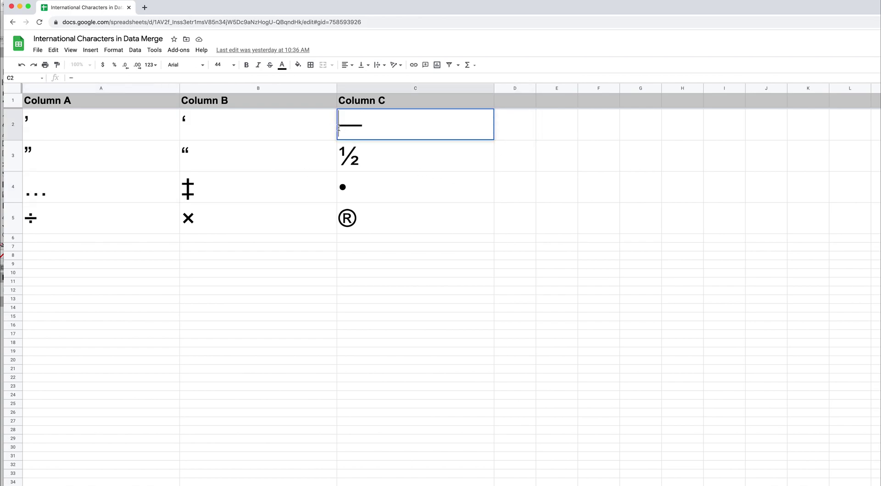
{"action": "left_click", "coordinate": [530, 133]}
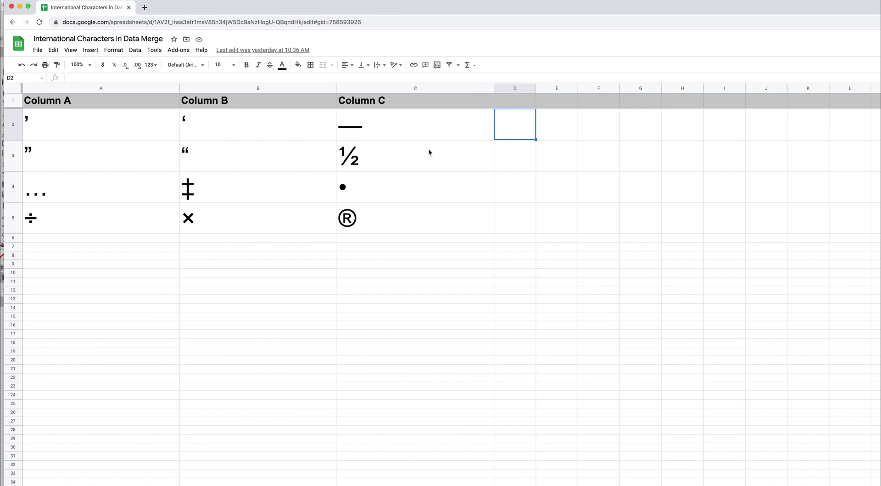
{"action": "type", "text": ","}
{"action": "double_click", "coordinate": [217, 120]}
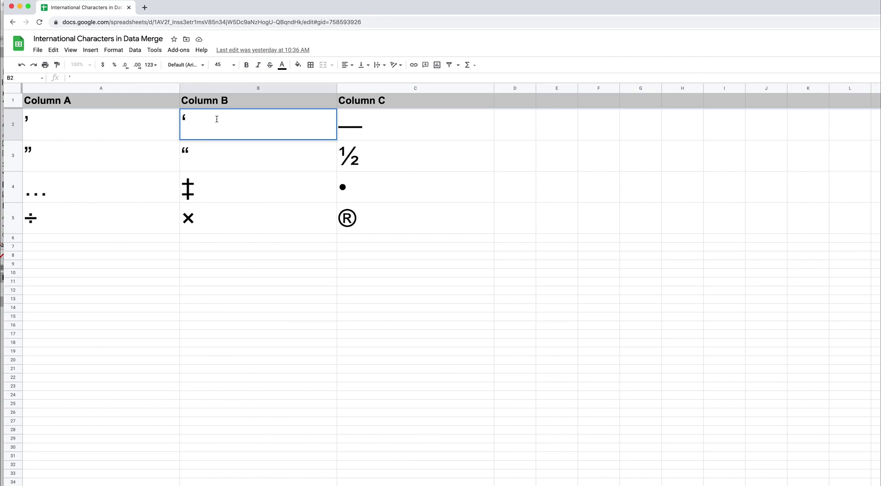
{"action": "type", "text": "'"}
{"action": "key", "text": "shift+Left"}
{"action": "key", "text": "Left"}
{"action": "key", "text": "shift+Left"}
{"action": "key", "text": "Right"}
{"action": "key", "text": "Delete"}
{"action": "left_click", "coordinate": [241, 160]}
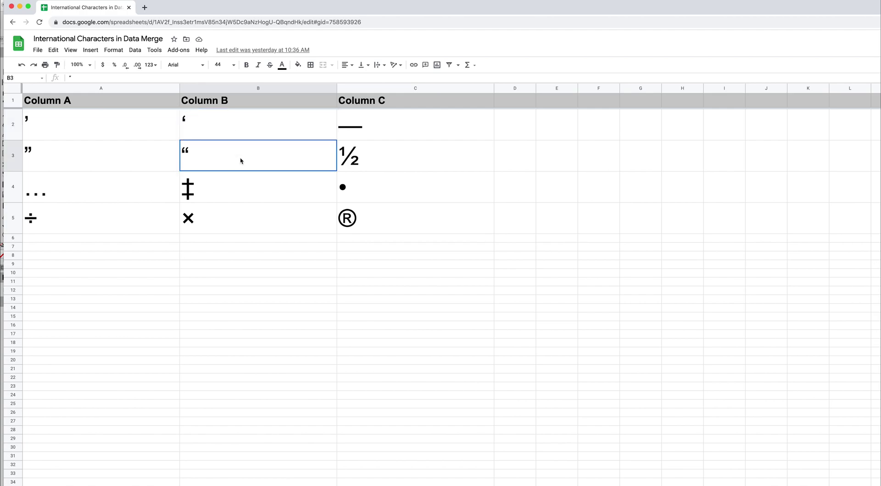
{"action": "double_click", "coordinate": [241, 160]}
{"action": "type", "text": "'"}
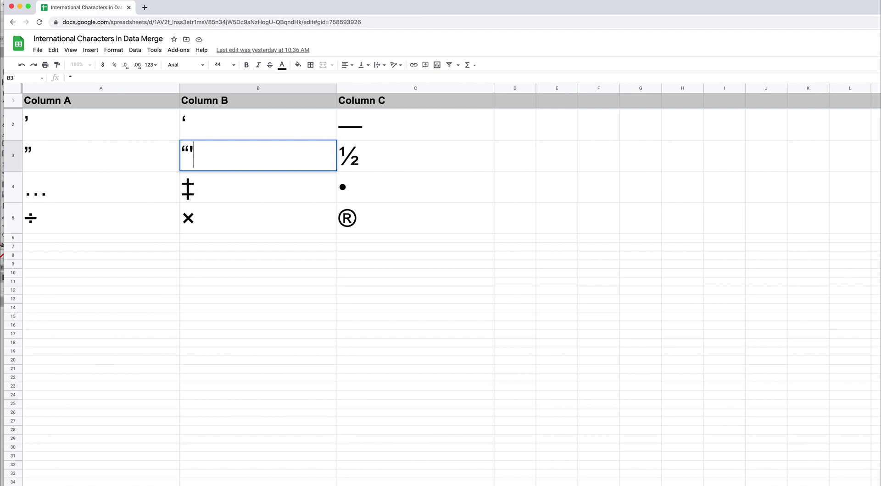
{"action": "type", "text": "'"}
{"action": "key", "text": "shift+Left"}
{"action": "key", "text": "shift+Left"}
{"action": "key", "text": "BackSpace"}
{"action": "left_click", "coordinate": [256, 136]}
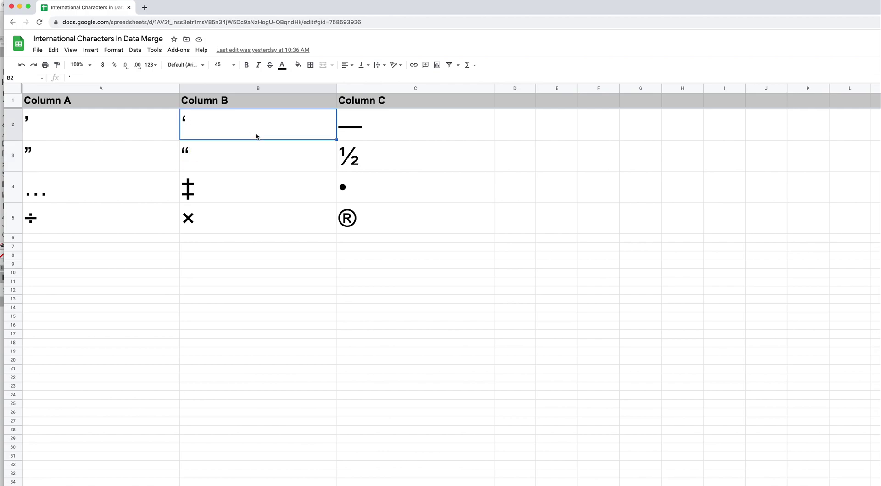
{"action": "key", "text": "super+Tab"}
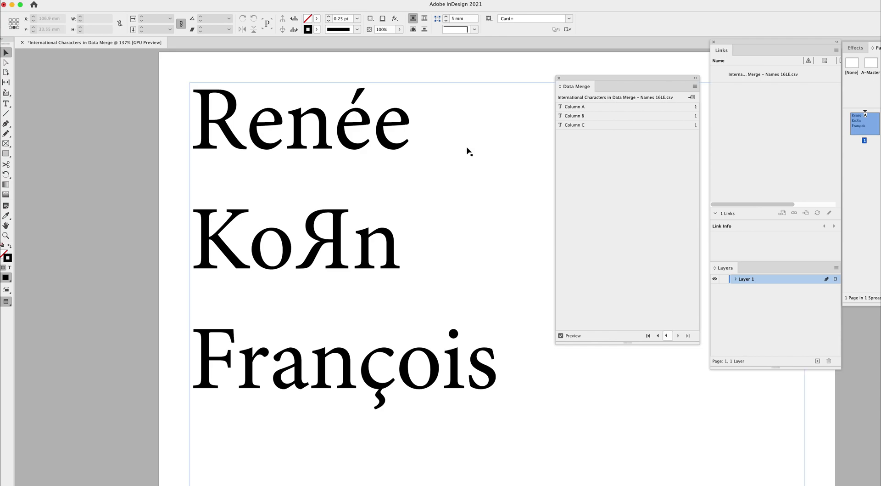
Step: Switch the merge data source to Glyphs.csv, accepting the change warning
{"action": "left_click", "coordinate": [694, 87]}
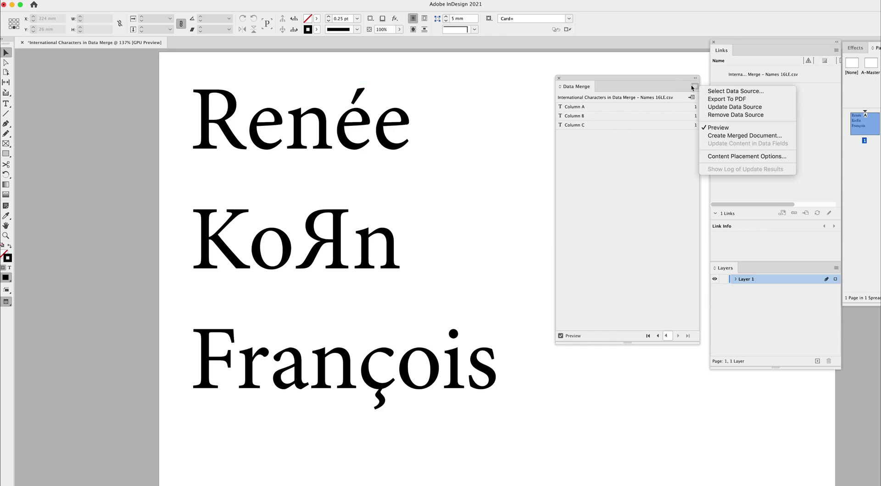
{"action": "left_click", "coordinate": [716, 91]}
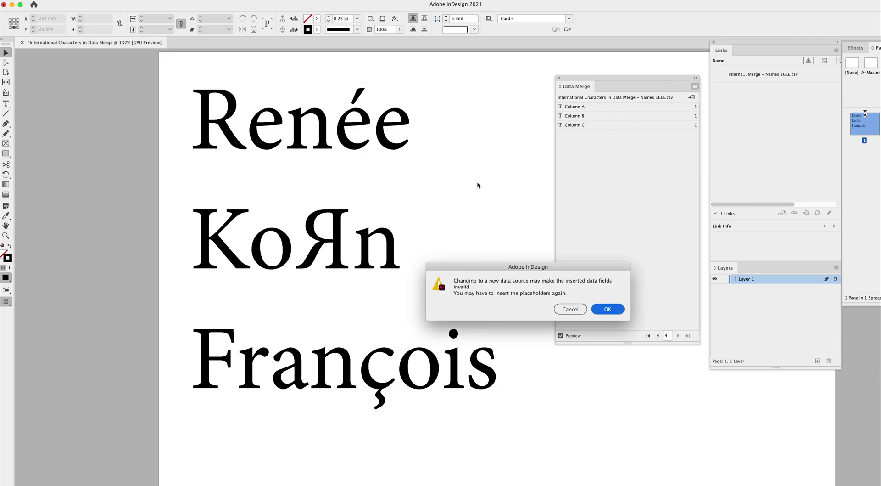
{"action": "left_click", "coordinate": [601, 309]}
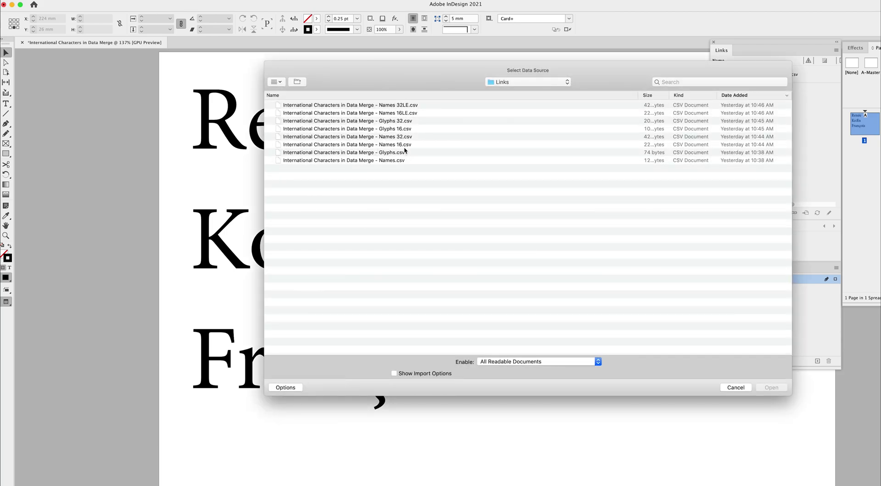
{"action": "left_click", "coordinate": [402, 122]}
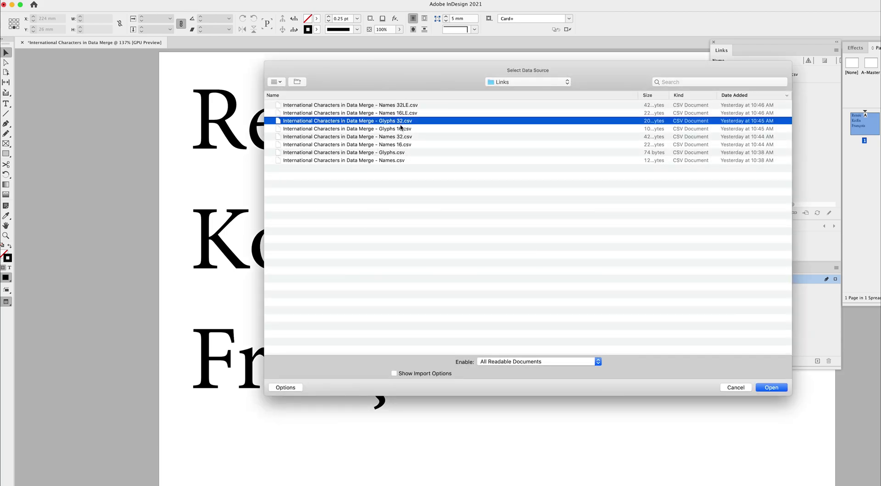
{"action": "key", "text": "Down"}
{"action": "key", "text": "Down"}
{"action": "key", "text": "Down"}
{"action": "key", "text": "Return"}
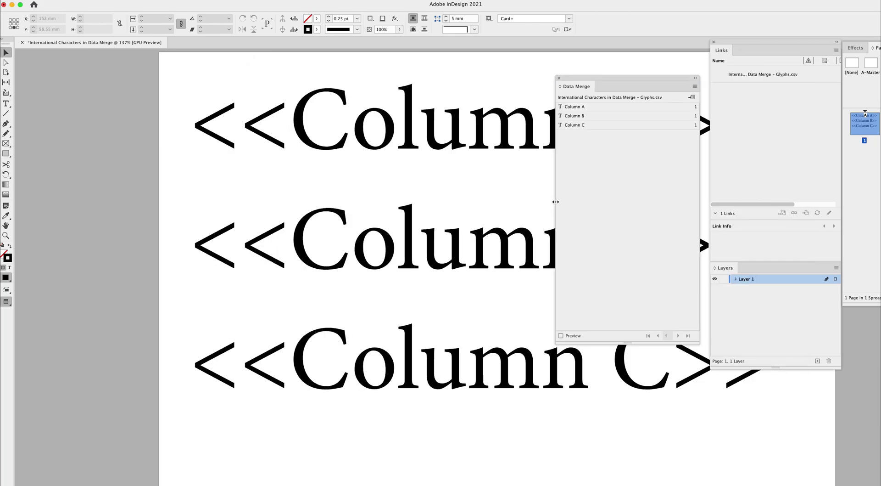
Step: Preview the Glyphs.csv records back to record 1, which shows only missing-glyph boxes
{"action": "left_click", "coordinate": [560, 336]}
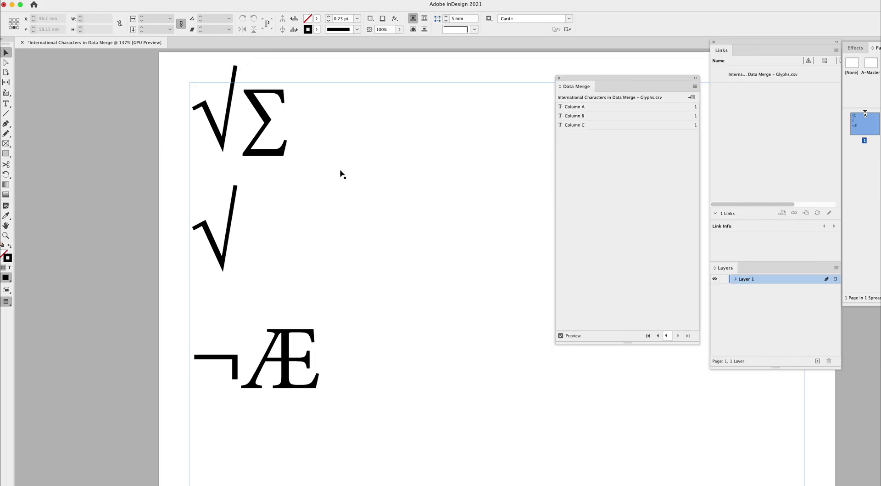
{"action": "left_click", "coordinate": [660, 340]}
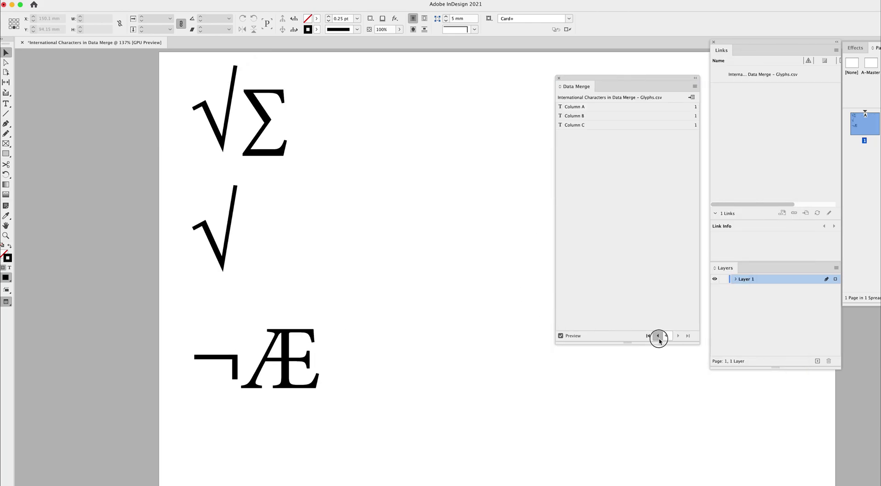
{"action": "left_click", "coordinate": [659, 339]}
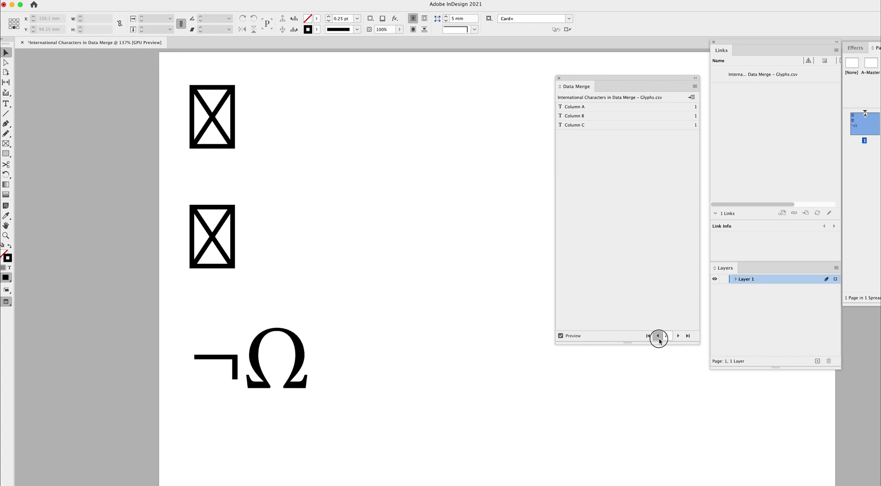
{"action": "left_click", "coordinate": [659, 339]}
{"action": "left_click", "coordinate": [677, 337]}
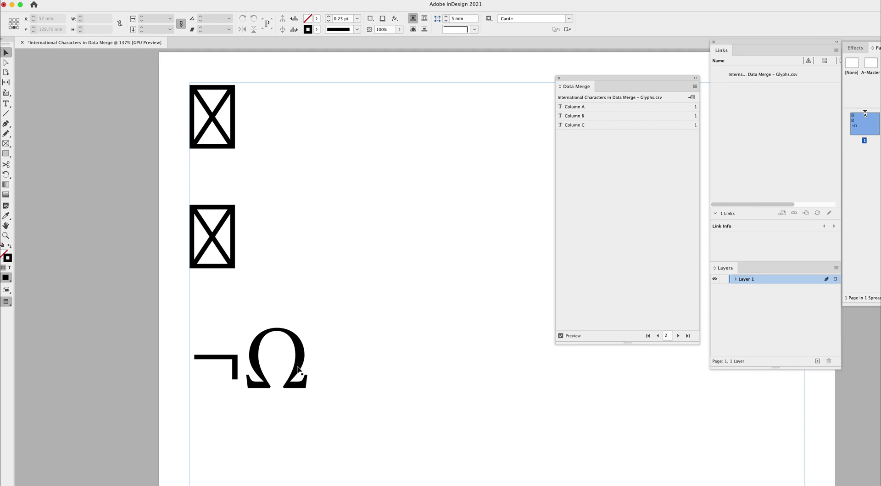
{"action": "double_click", "coordinate": [285, 355]}
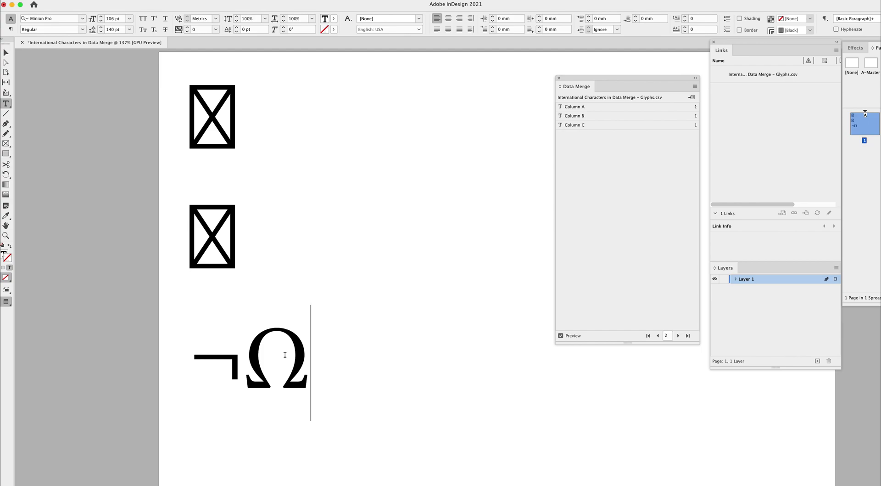
{"action": "left_click", "coordinate": [660, 336]}
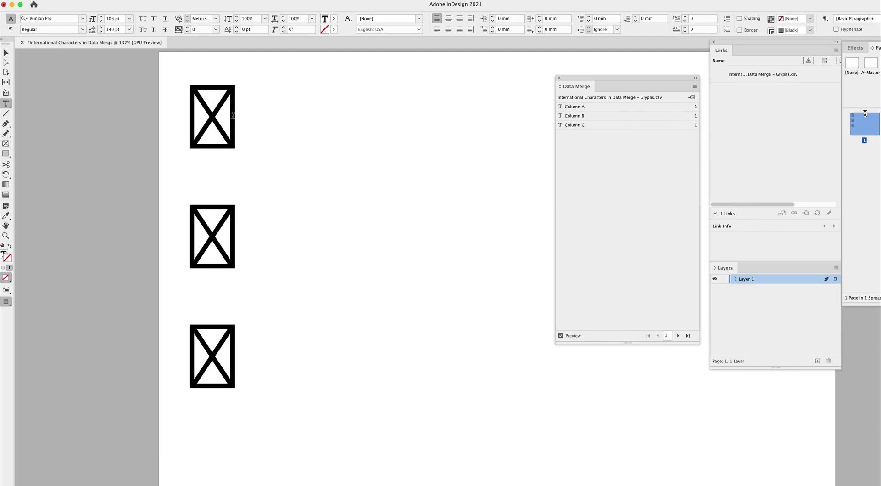
{"action": "key", "text": "Escape"}
{"action": "key", "text": "super+Tab"}
{"action": "key", "text": "super+Tab"}
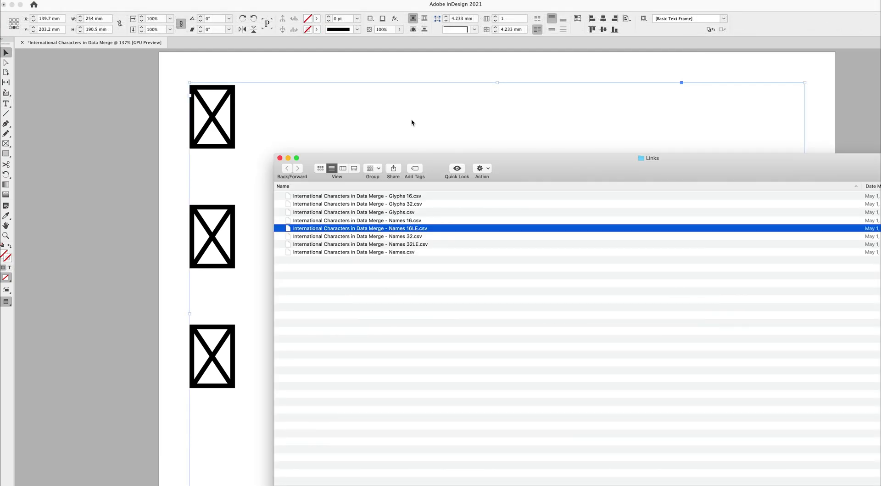
Step: Open Glyphs.csv from the Links folder with Numbers, showing ½, ‡, ÷, × and ® correctly
{"action": "left_click", "coordinate": [416, 212]}
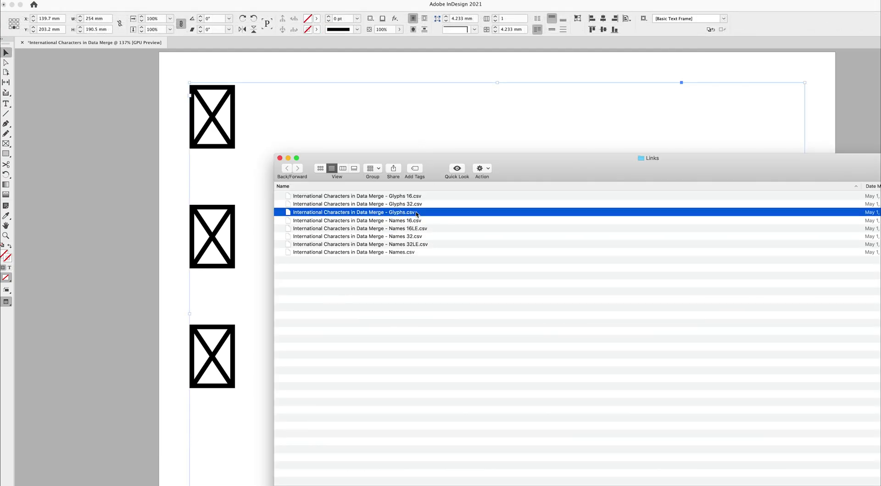
{"action": "right_click", "coordinate": [417, 214]}
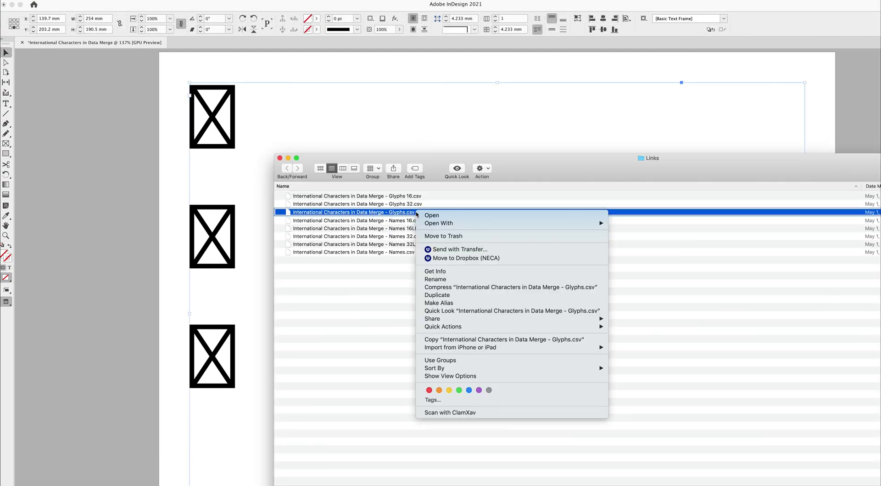
{"action": "mouse_move", "coordinate": [443, 225]}
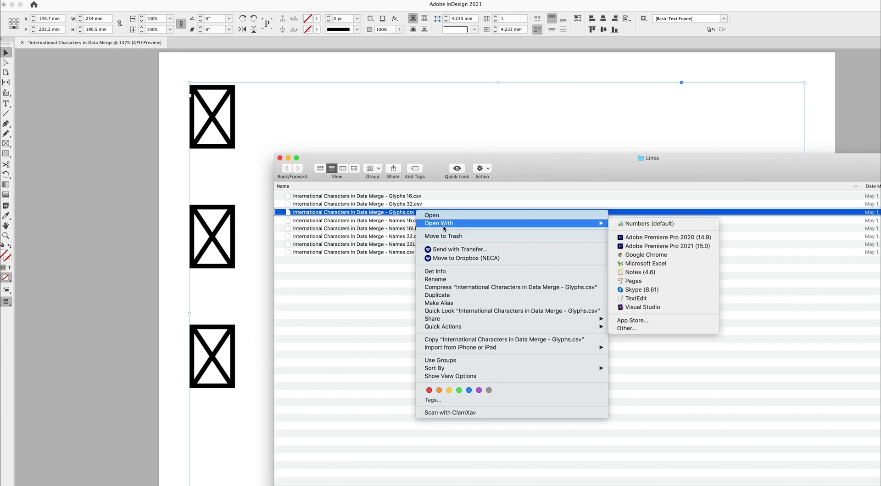
{"action": "left_click", "coordinate": [629, 225]}
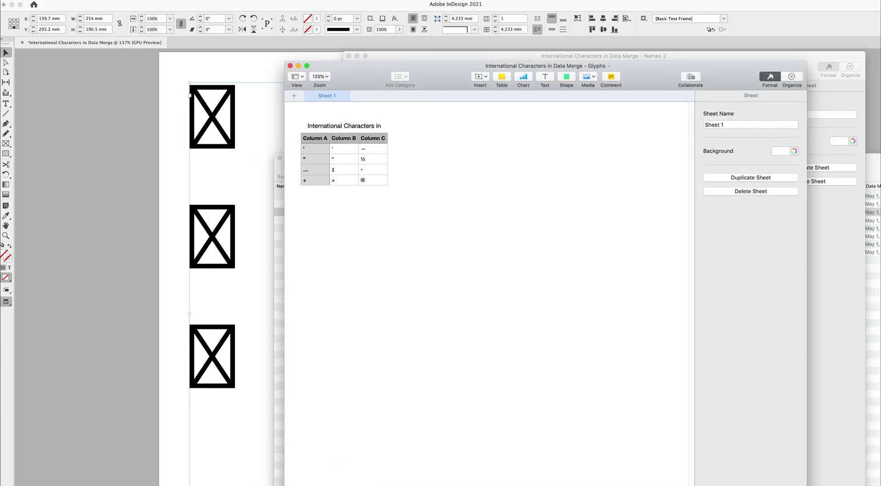
Step: Export the Numbers Glyphs table as a Unicode (UTF-16LE) CSV named 'Glyphs 16LE.csv'
{"action": "left_click", "coordinate": [64, 0]}
{"action": "mouse_move", "coordinate": [97, 82]}
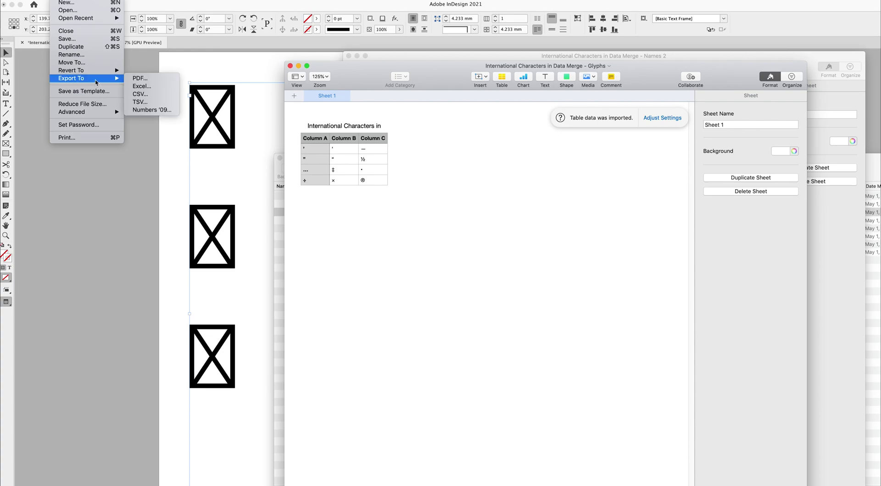
{"action": "left_click", "coordinate": [140, 93]}
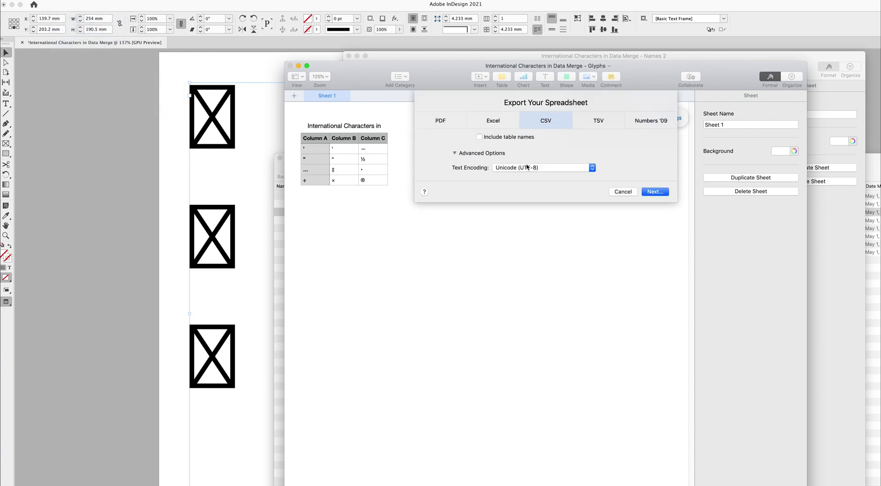
{"action": "left_click", "coordinate": [526, 166]}
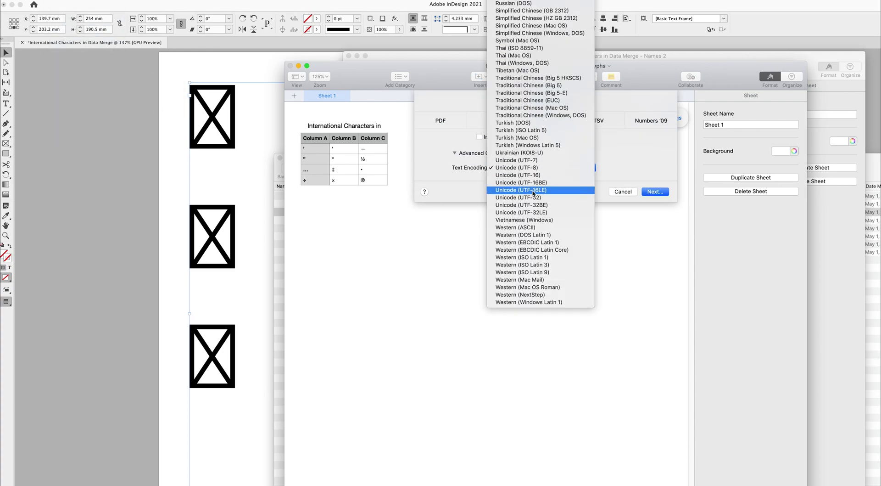
{"action": "left_click", "coordinate": [533, 190]}
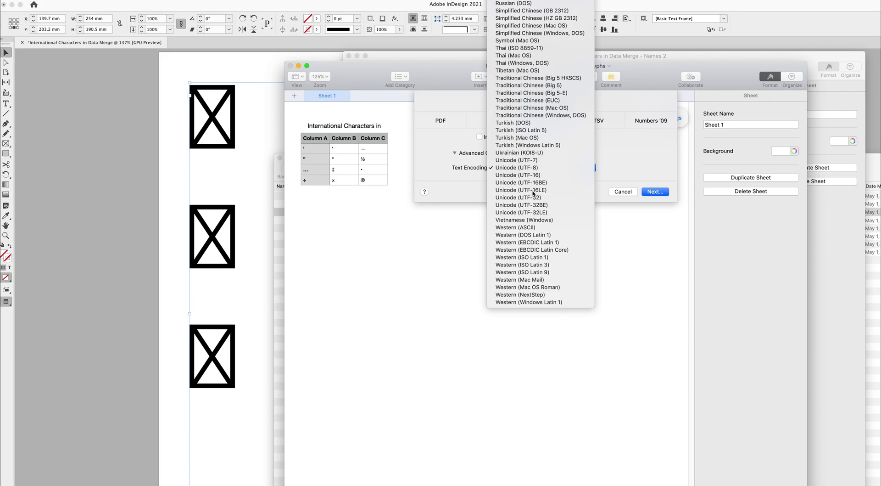
{"action": "left_click", "coordinate": [655, 192]}
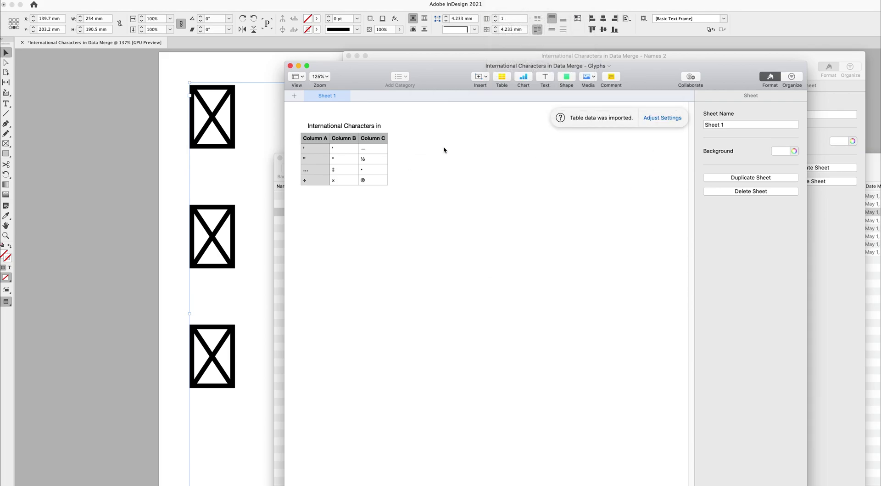
{"action": "type", "text": "16"}
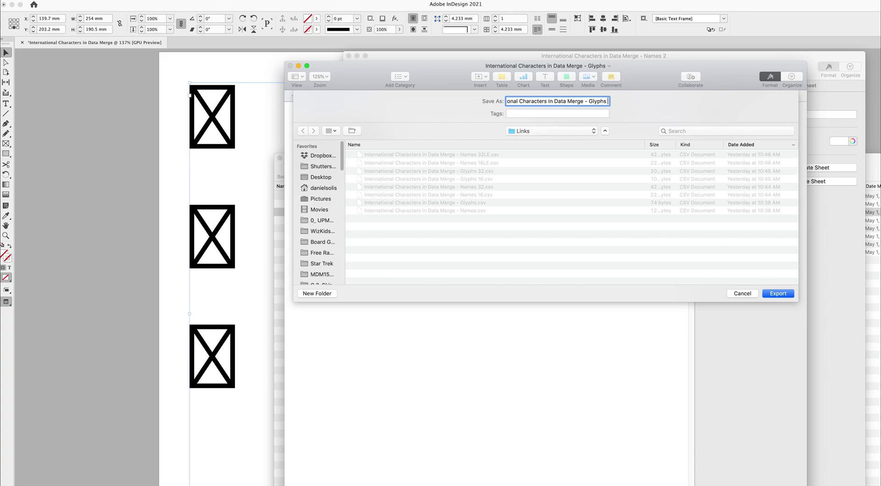
{"action": "type", "text": "LE.csv"}
{"action": "key", "text": "Return"}
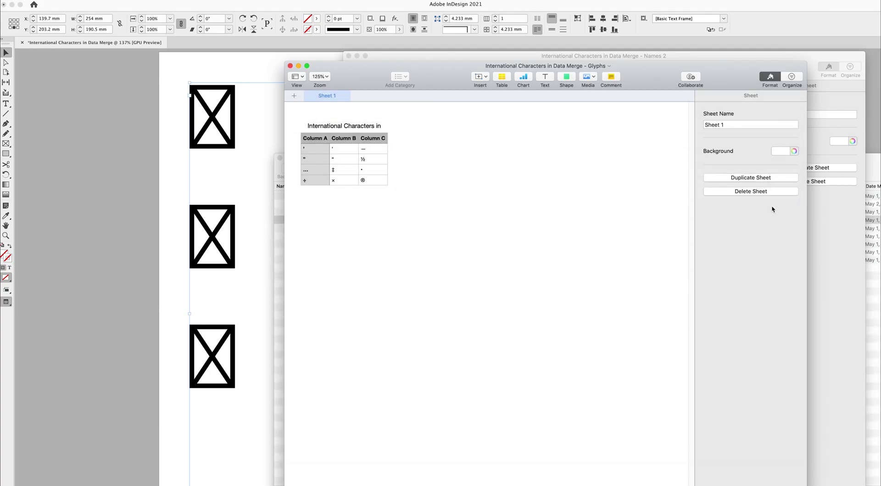
{"action": "key", "text": "super+Tab"}
Step: Replace the InDesign data merge source with Glyphs 16LE.csv, accepting the source-change warning
{"action": "left_click", "coordinate": [461, 205]}
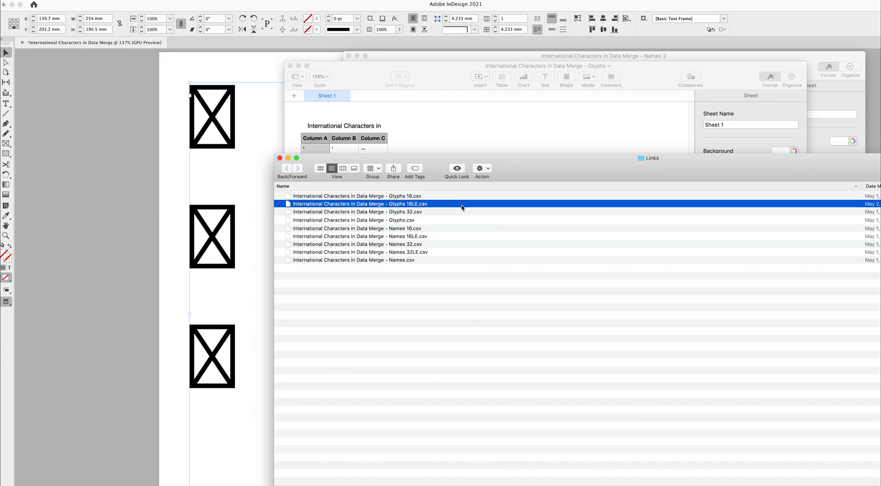
{"action": "left_click", "coordinate": [118, 187]}
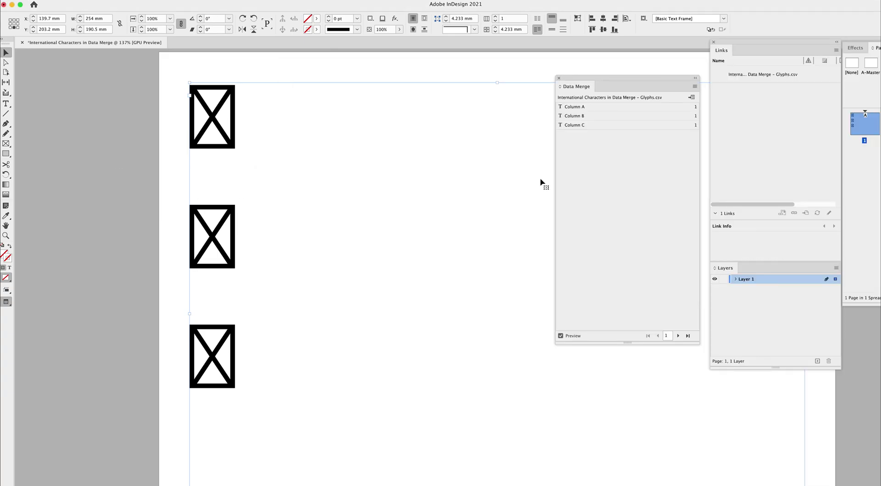
{"action": "left_click", "coordinate": [695, 87]}
{"action": "left_click", "coordinate": [735, 89]}
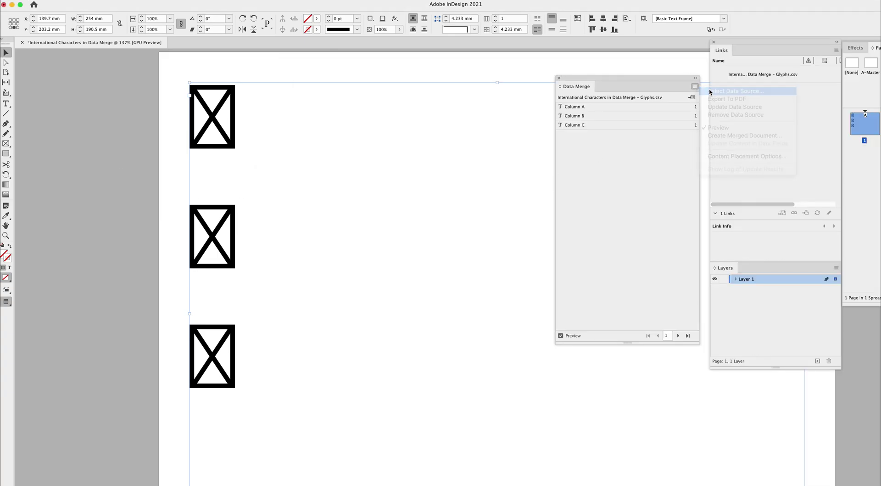
{"action": "left_click", "coordinate": [598, 308]}
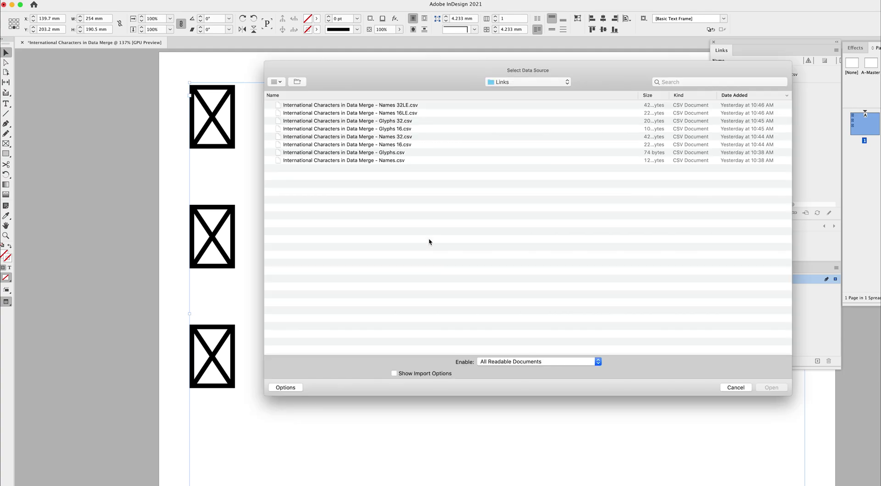
{"action": "left_click", "coordinate": [406, 108]}
Step: Load Glyphs 16LE.csv and turn on the Data Merge preview
{"action": "double_click", "coordinate": [405, 109]}
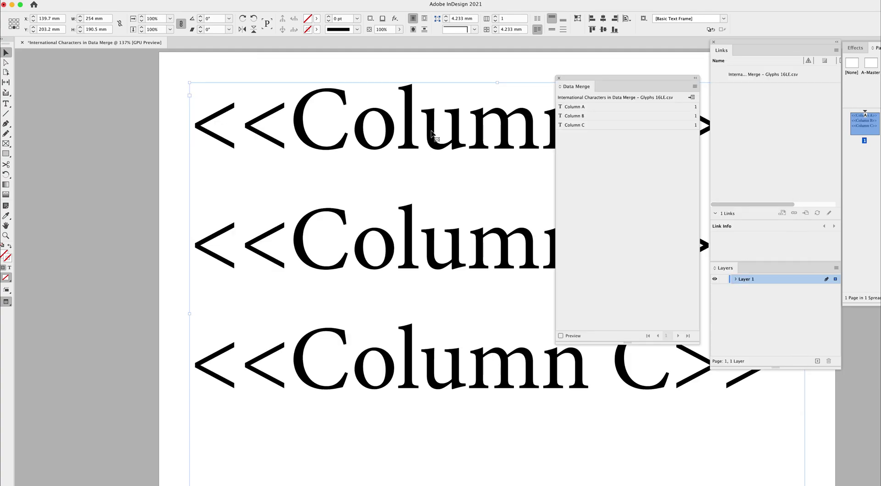
{"action": "left_click", "coordinate": [575, 336]}
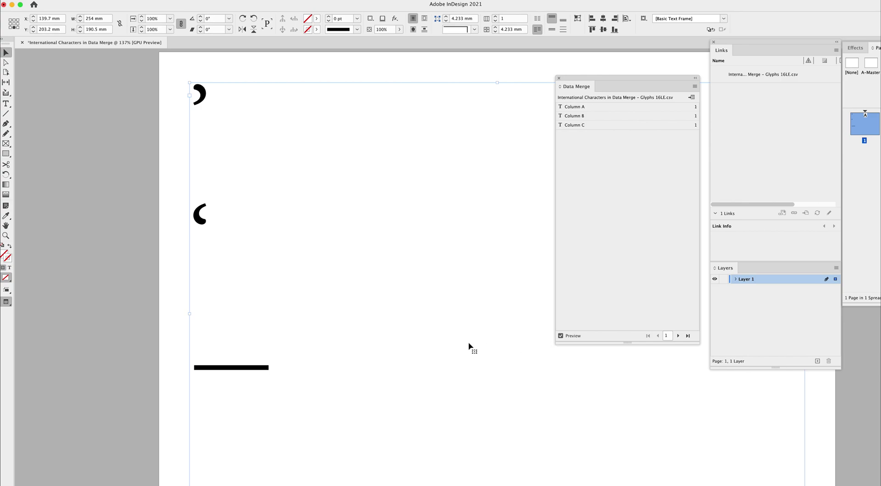
{"action": "left_click", "coordinate": [163, 277]}
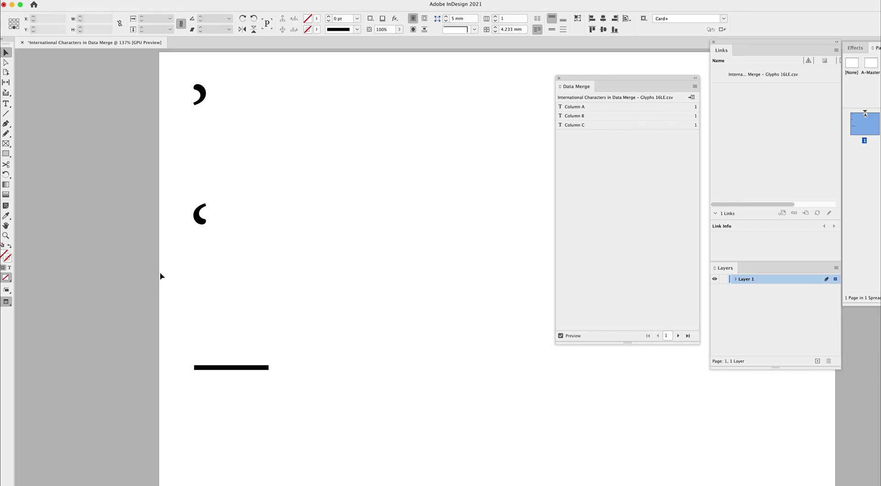
Step: Preview record 2 and inspect the merged ½ glyph
{"action": "left_click", "coordinate": [678, 335]}
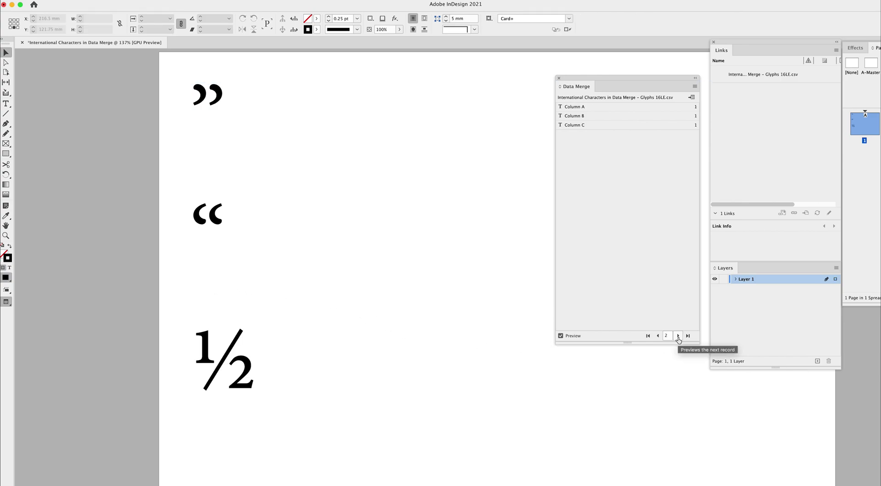
{"action": "double_click", "coordinate": [240, 380]}
{"action": "double_click", "coordinate": [213, 383]}
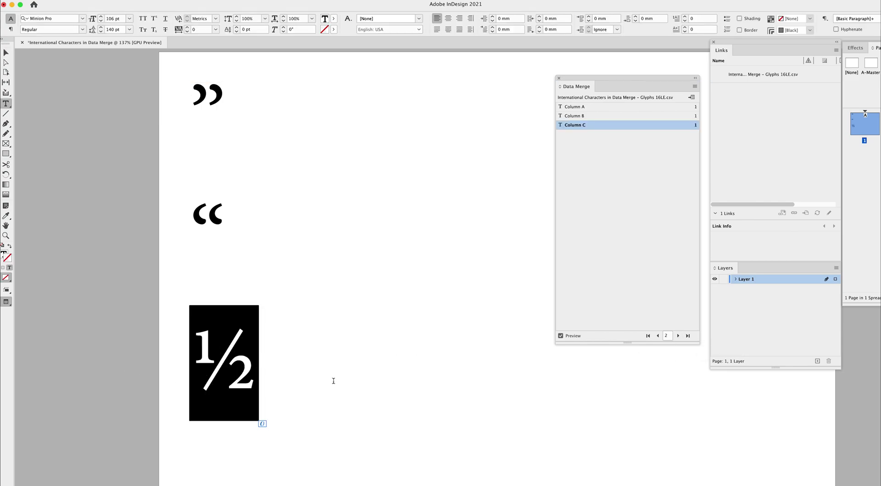
{"action": "key", "text": "Escape"}
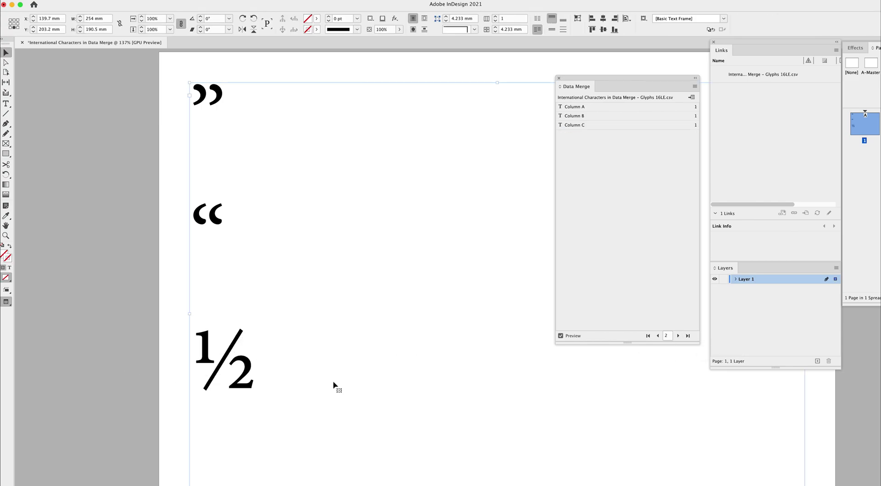
{"action": "left_click", "coordinate": [151, 295]}
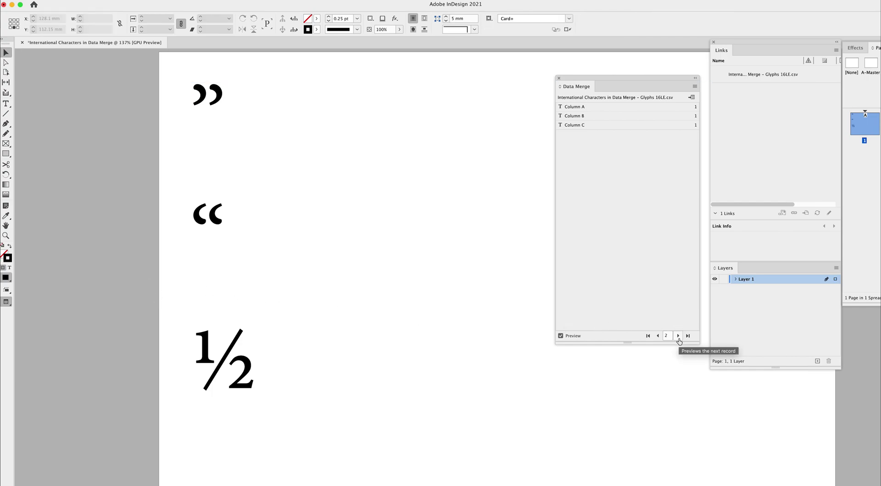
Step: Preview record 3, checking the ellipsis, double-cross and bullet glyphs against their columns
{"action": "left_click", "coordinate": [679, 335]}
{"action": "double_click", "coordinate": [278, 154]}
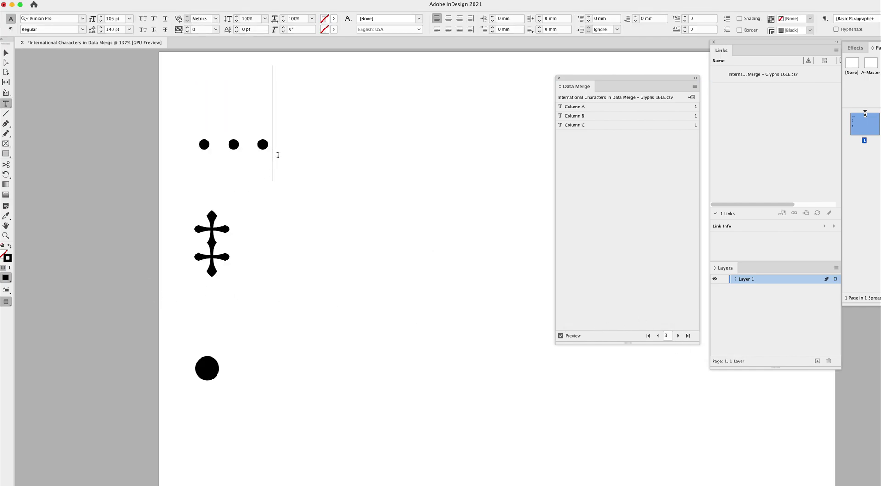
{"action": "left_click_drag", "start_coordinate": [257, 150], "coordinate": [206, 147]}
{"action": "left_click", "coordinate": [241, 237]}
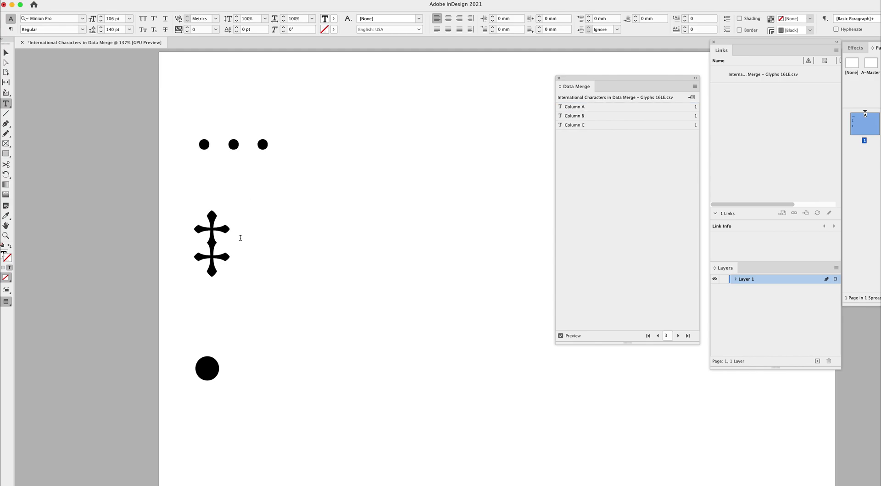
{"action": "double_click", "coordinate": [240, 238]}
{"action": "left_click", "coordinate": [229, 367]}
{"action": "double_click", "coordinate": [229, 368]}
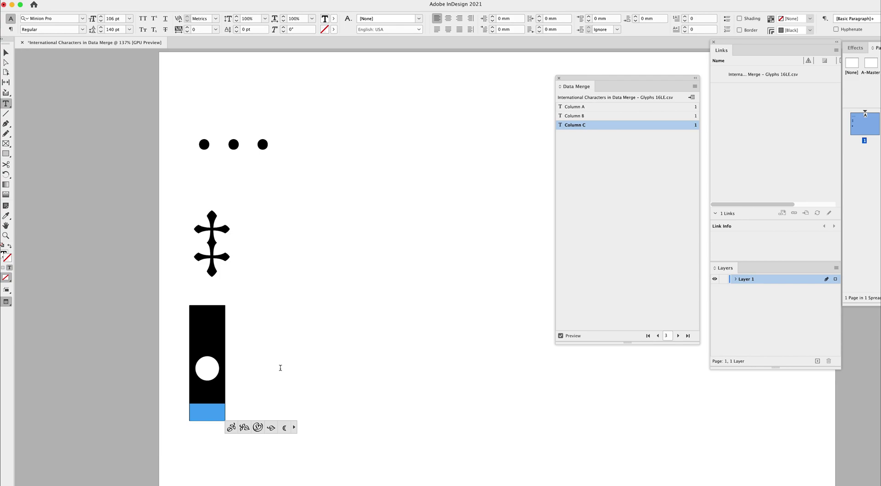
Step: Preview record 4 to check the × and ÷ glyphs, then return to record 1
{"action": "left_click", "coordinate": [678, 336]}
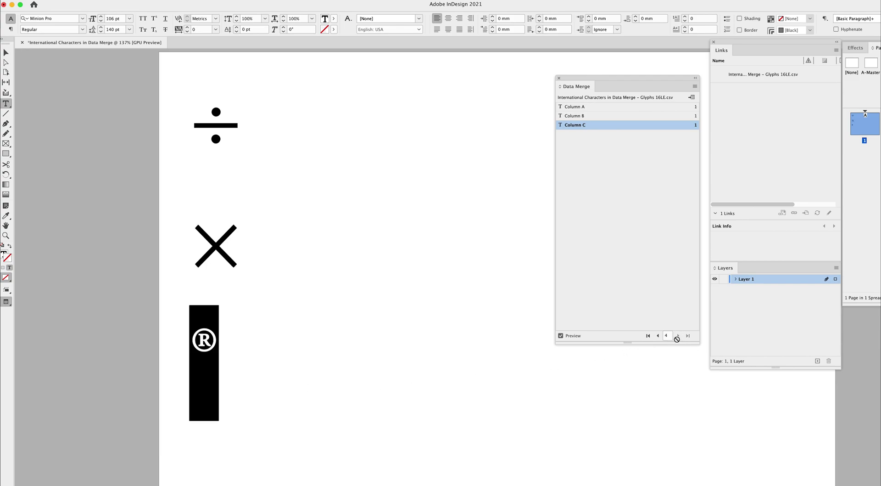
{"action": "left_click_drag", "start_coordinate": [242, 251], "coordinate": [202, 248]}
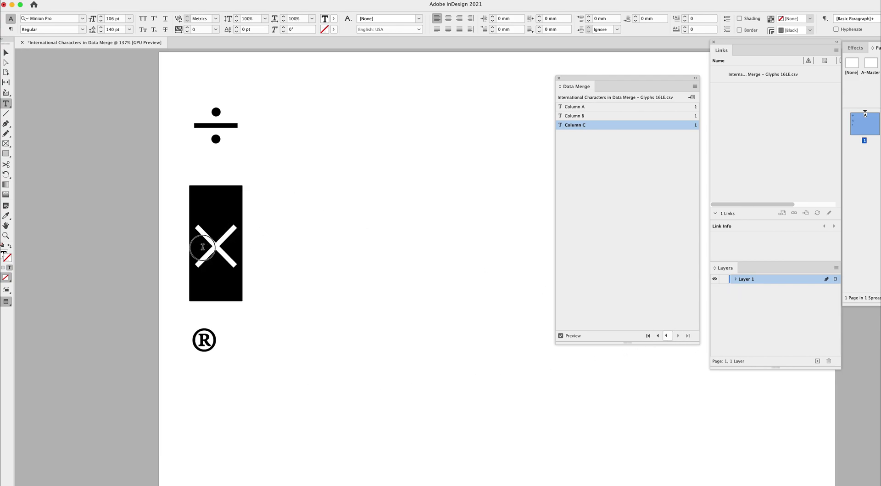
{"action": "left_click", "coordinate": [260, 245]}
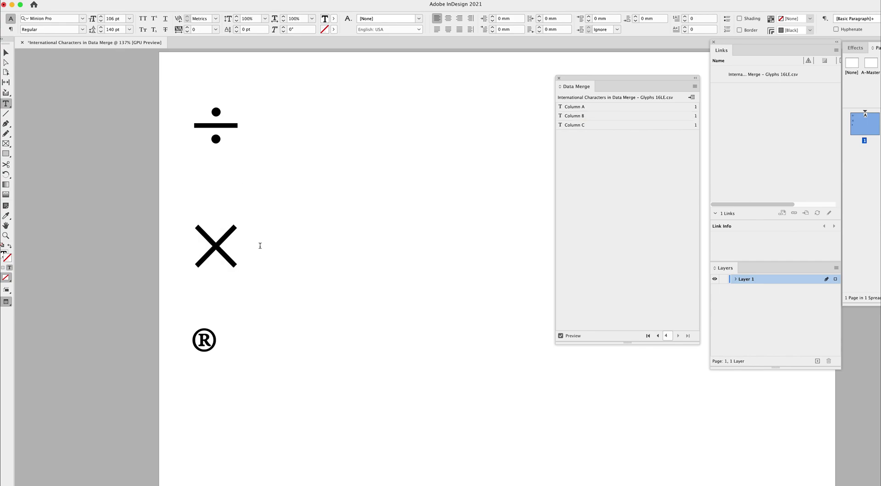
{"action": "left_click", "coordinate": [220, 137]}
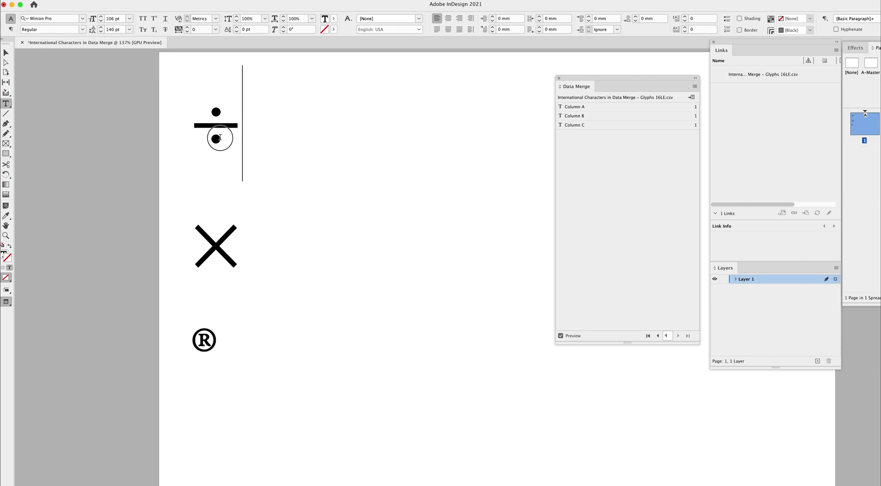
{"action": "key", "text": "Escape"}
{"action": "left_click", "coordinate": [142, 245]}
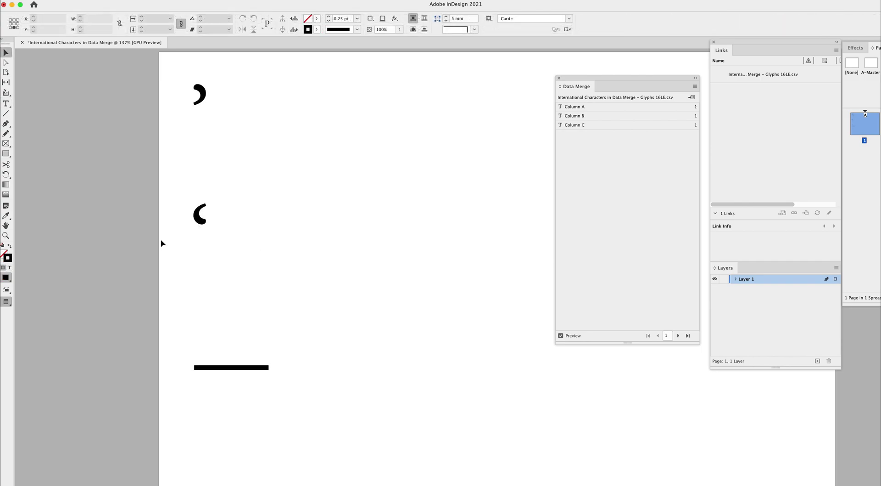
{"action": "key", "text": "super+Tab"}
{"action": "key", "text": "super+Tab"}
{"action": "key", "text": "super+Tab"}
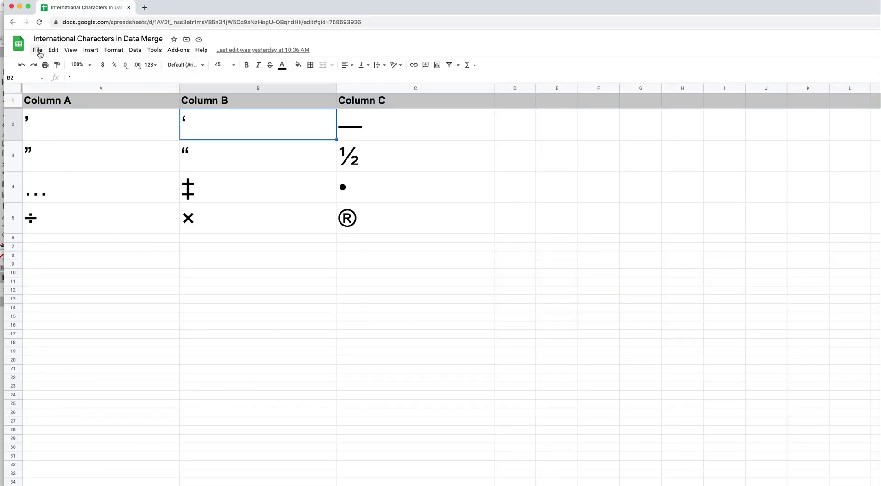
Step: Review the Comma-separated values download option in Google Sheets, then bring up the Numbers Glyphs document
{"action": "left_click", "coordinate": [39, 52]}
{"action": "mouse_move", "coordinate": [82, 161]}
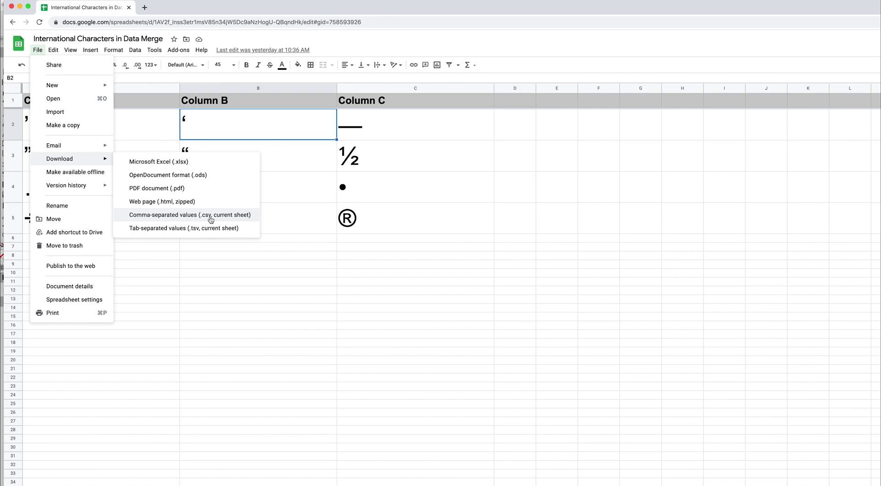
{"action": "key", "text": "super+Tab"}
{"action": "key", "text": "super+Tab"}
{"action": "key", "text": "super+Tab"}
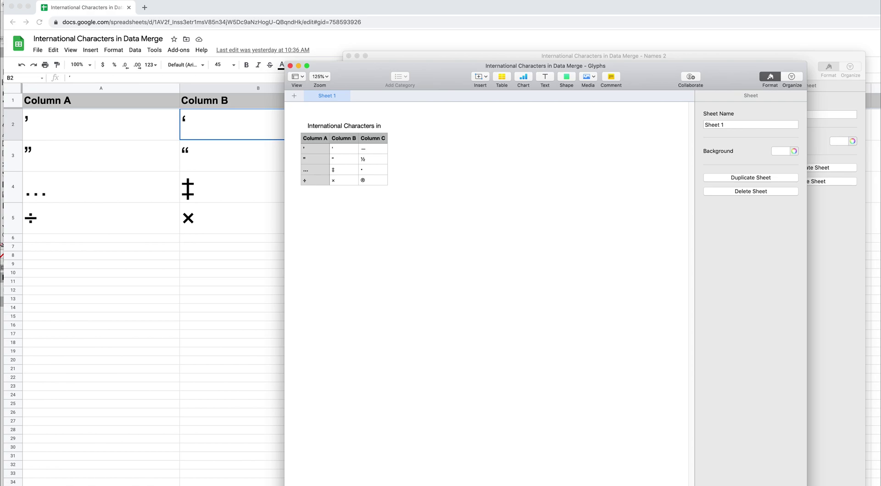
{"action": "left_click", "coordinate": [62, 0]}
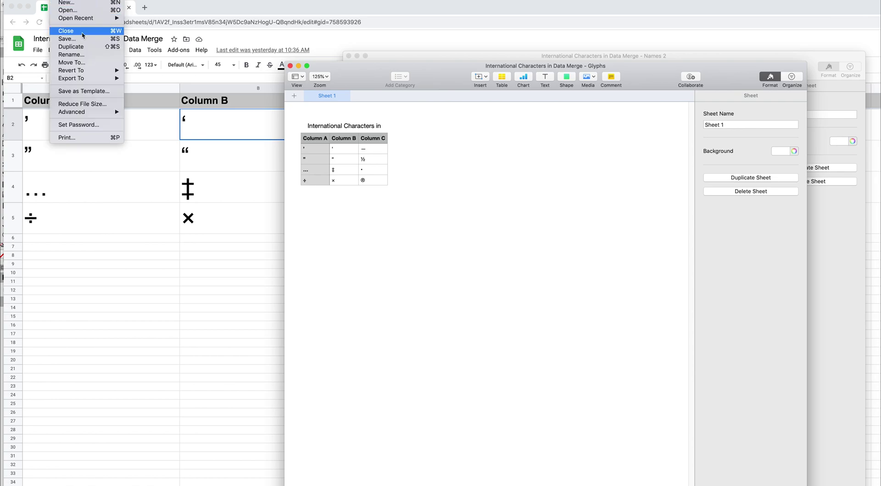
{"action": "mouse_move", "coordinate": [100, 82]}
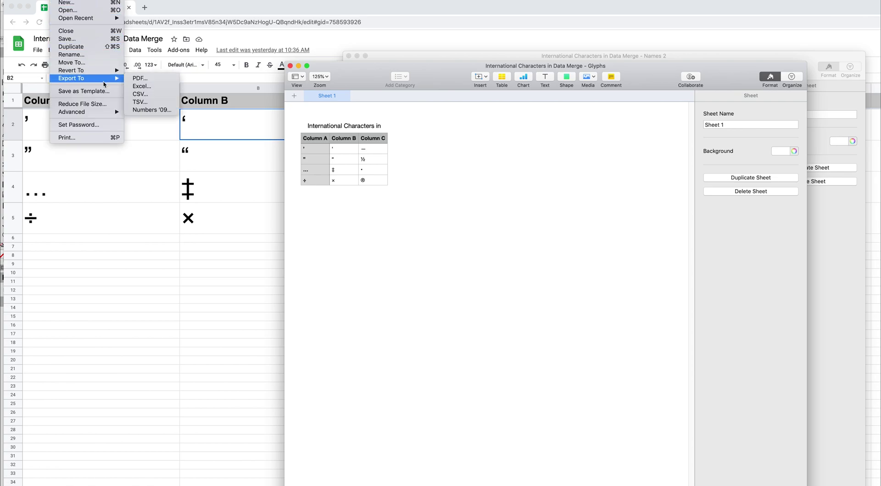
{"action": "left_click", "coordinate": [138, 94]}
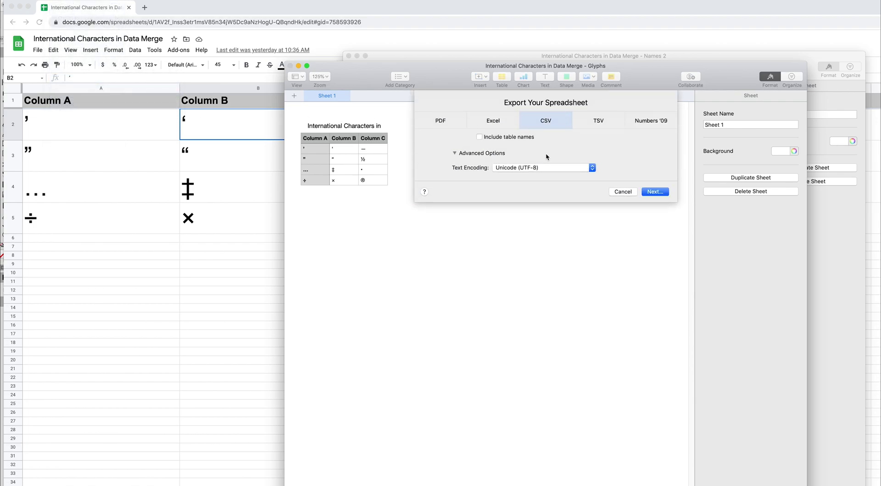
{"action": "left_click", "coordinate": [556, 169]}
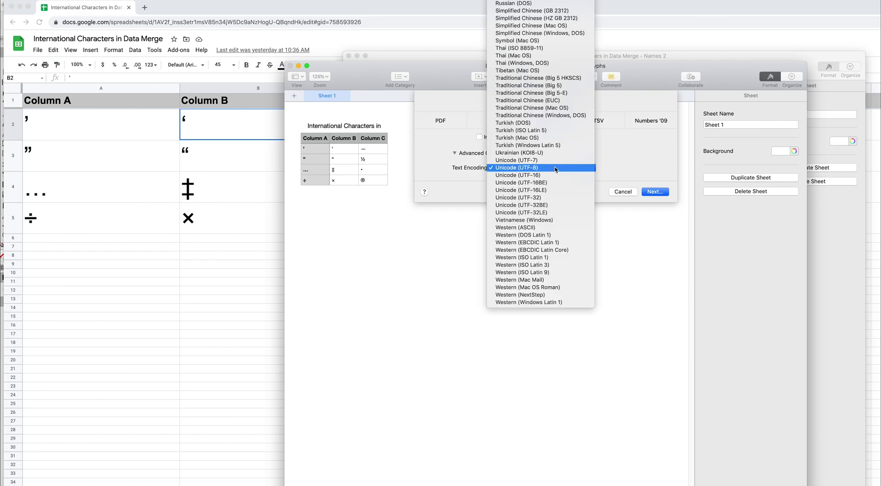
{"action": "left_click", "coordinate": [463, 170]}
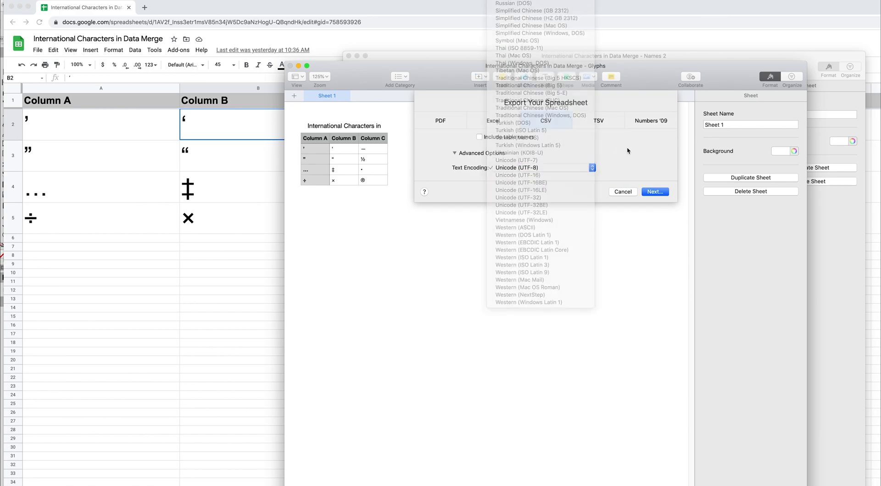
{"action": "left_click", "coordinate": [456, 155]}
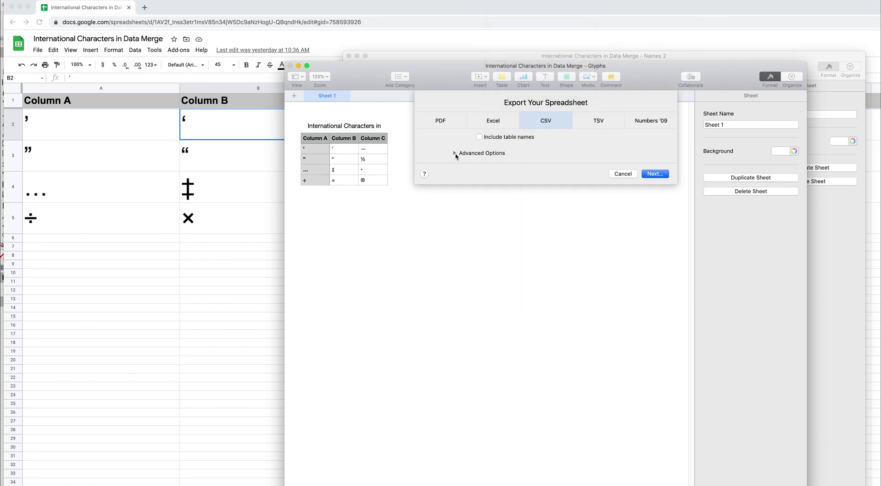
{"action": "left_click", "coordinate": [456, 154]}
{"action": "left_click", "coordinate": [539, 168]}
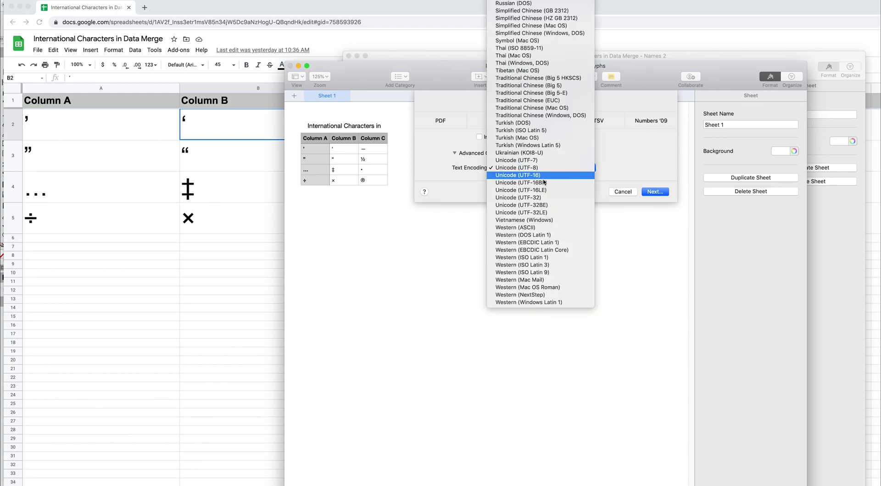
{"action": "left_click", "coordinate": [544, 190]}
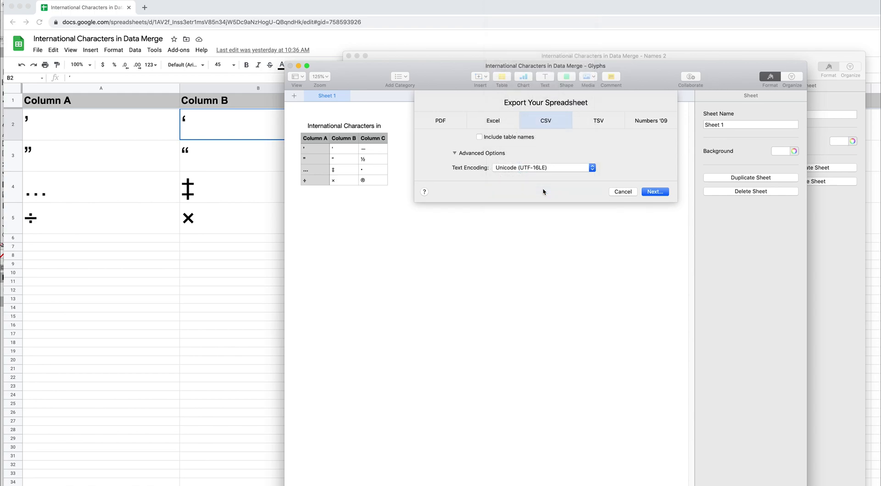
{"action": "left_click", "coordinate": [622, 192]}
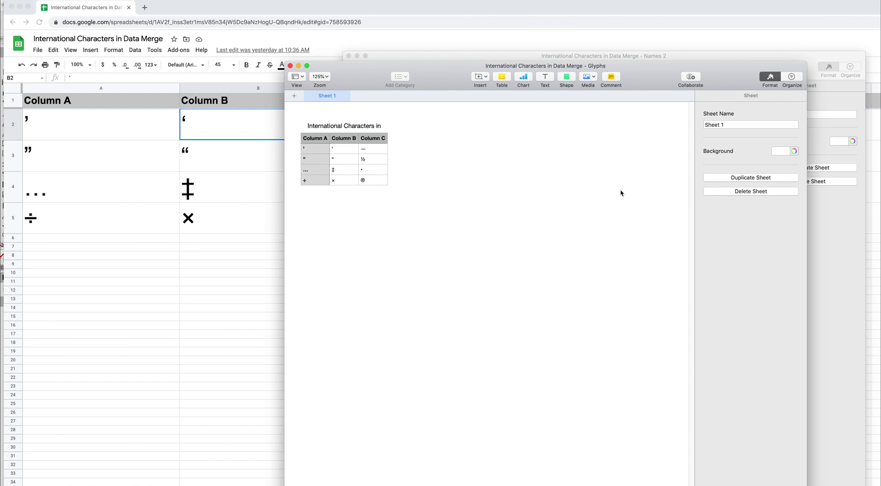
Step: Move to the accented-names sheet in Google Sheets and open cell A2 for editing
{"action": "left_click", "coordinate": [213, 195]}
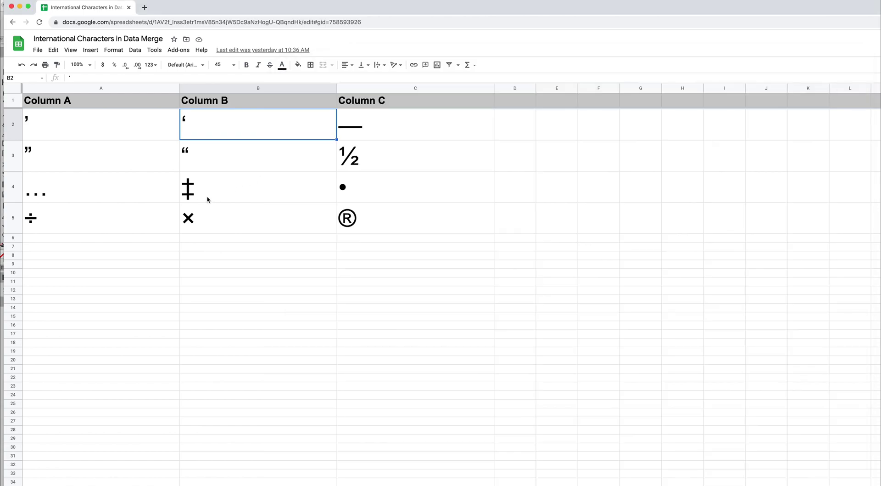
{"action": "key", "text": "alt+Down"}
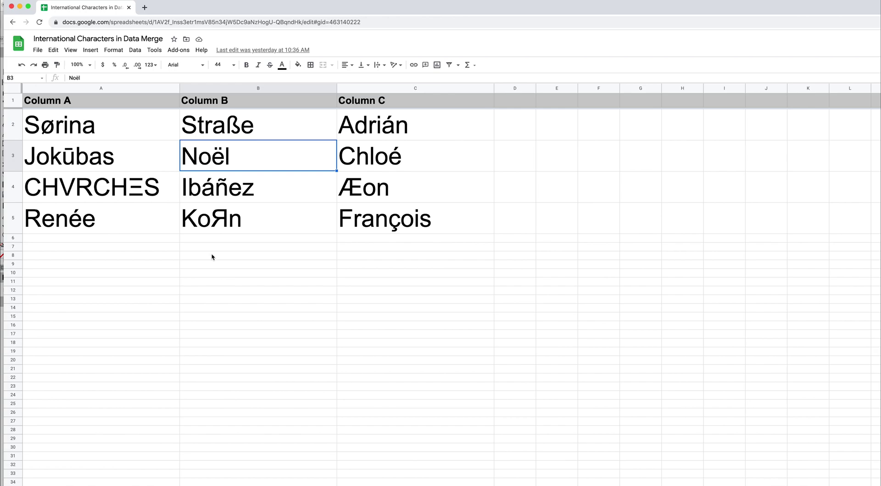
{"action": "double_click", "coordinate": [46, 124]}
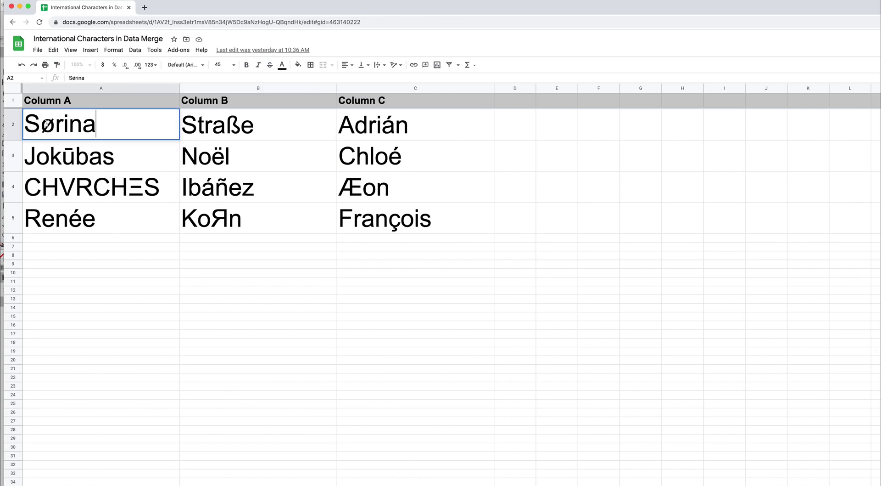